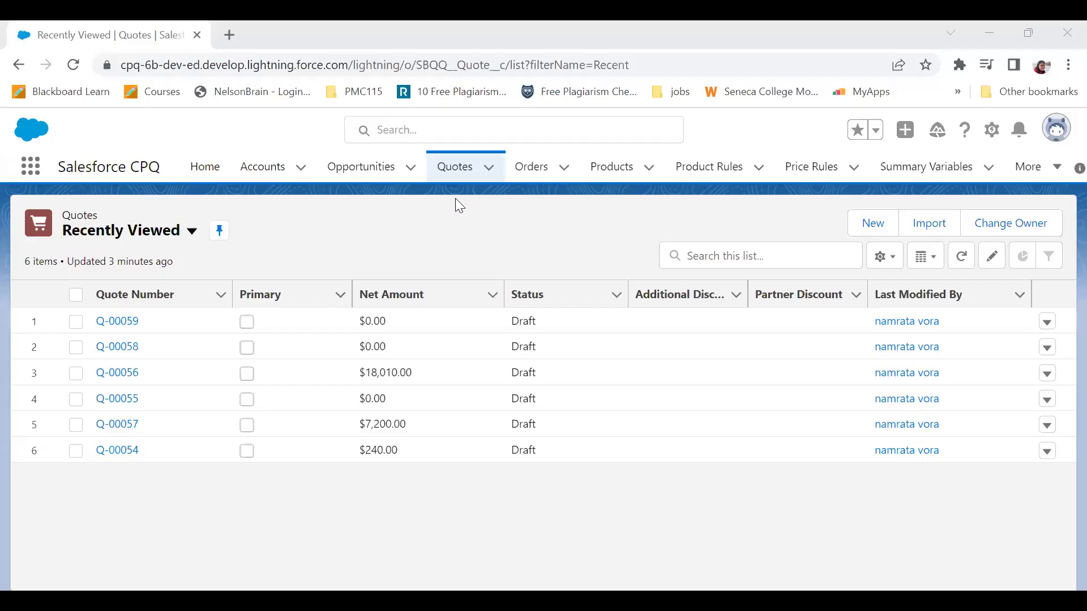
# - Open quote Q-00059 in the line editor and bring up its product selection
pyautogui.click(127, 322)
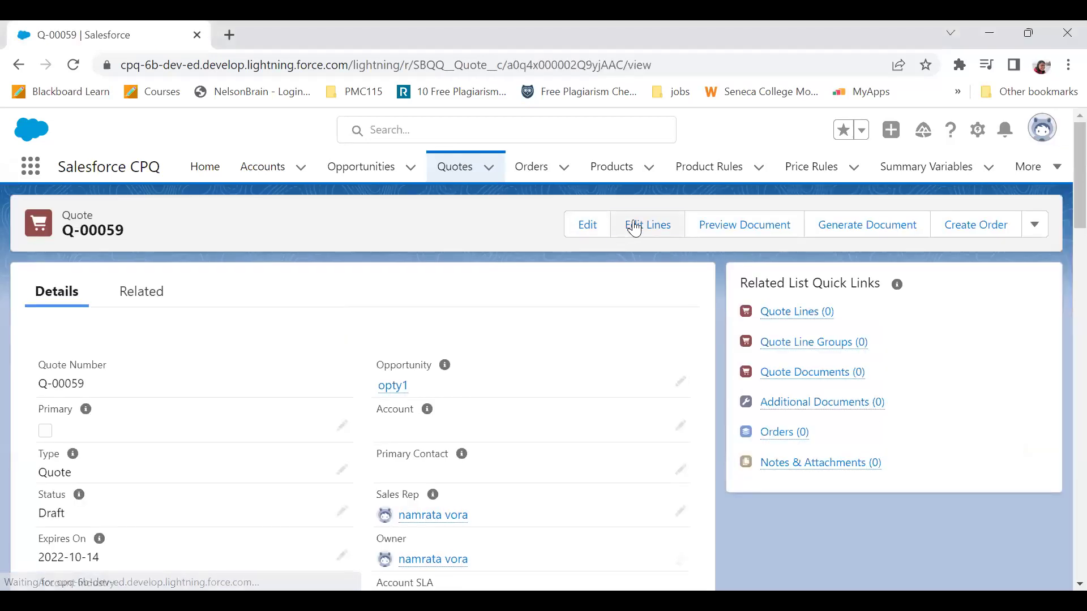
pyautogui.click(634, 228)
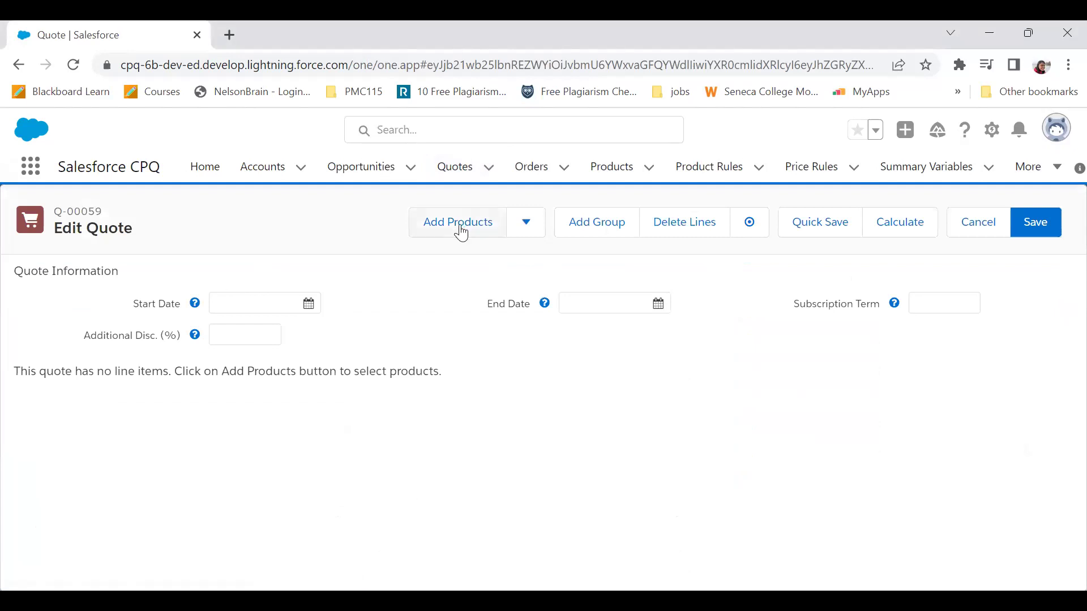
pyautogui.click(462, 227)
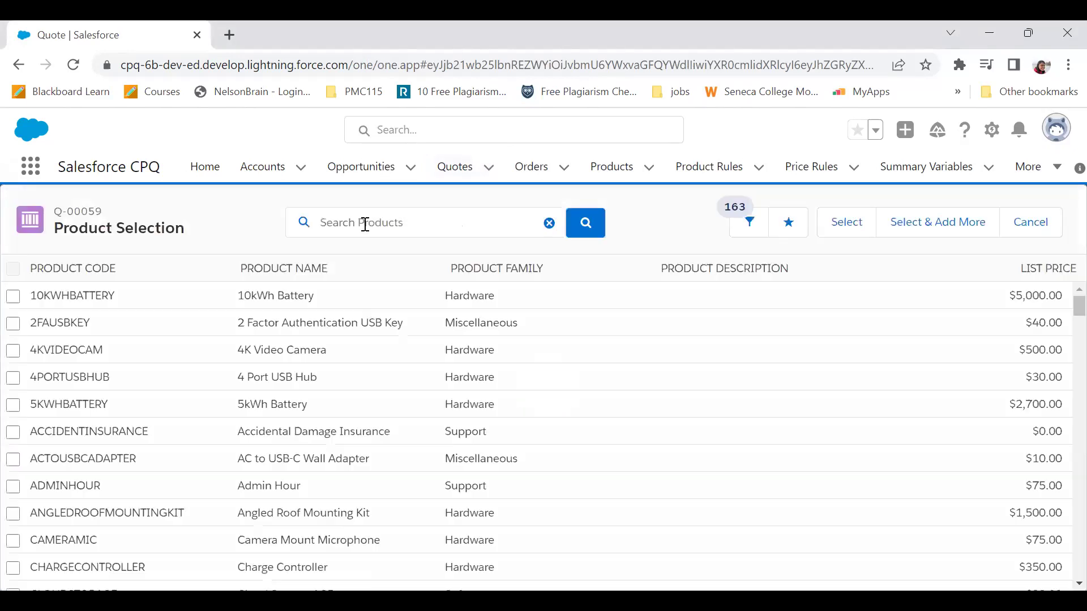
# - Search the products for "test bundle" and select Test Bundle for the quote
pyautogui.click(365, 224)
pyautogui.write('test b')
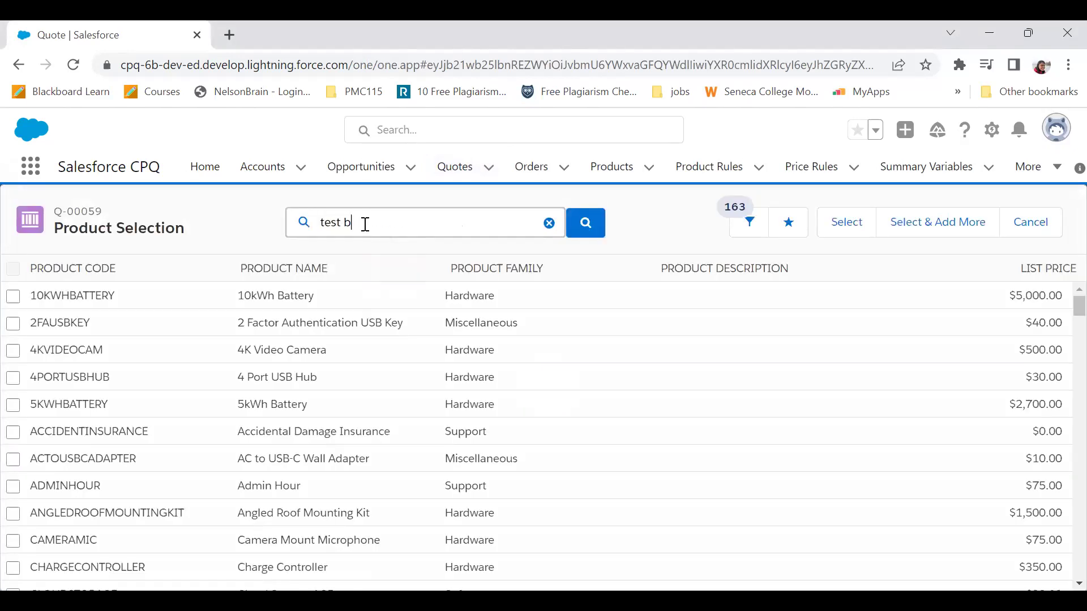
pyautogui.write('undle')
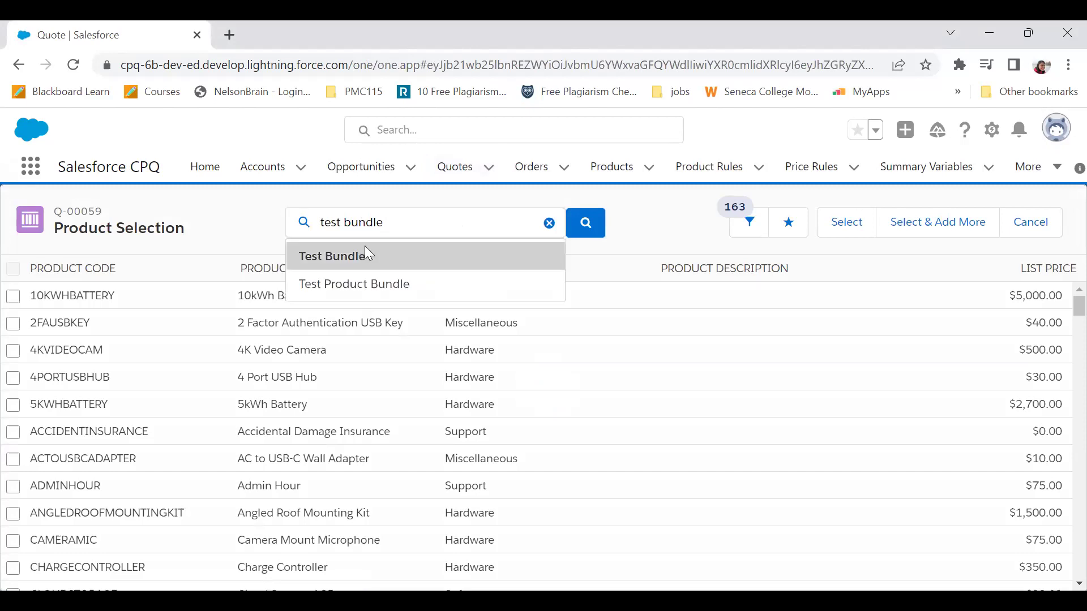
pyautogui.click(365, 253)
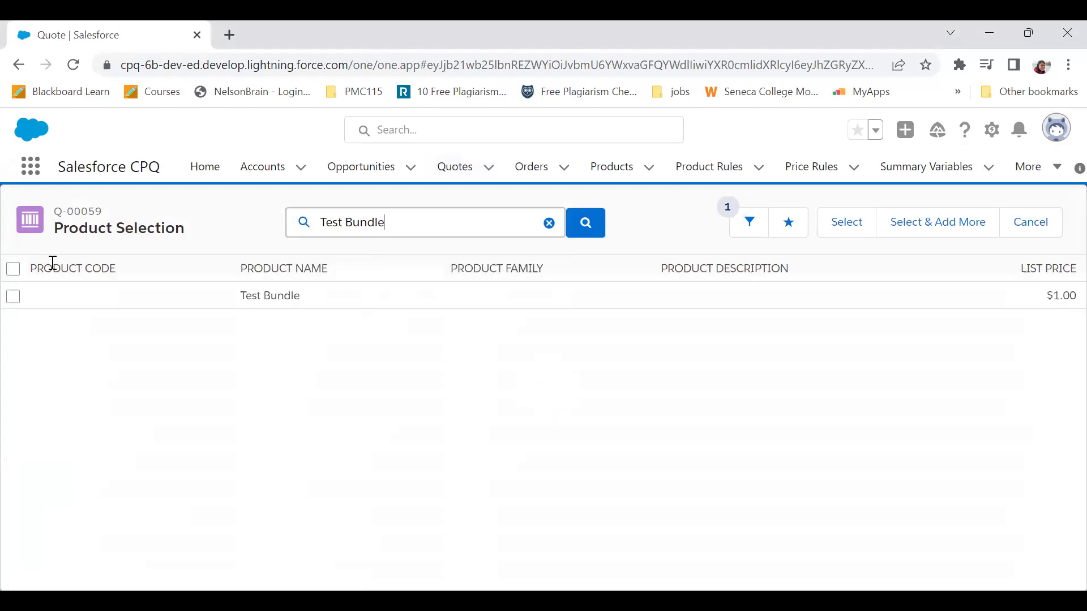
pyautogui.click(13, 297)
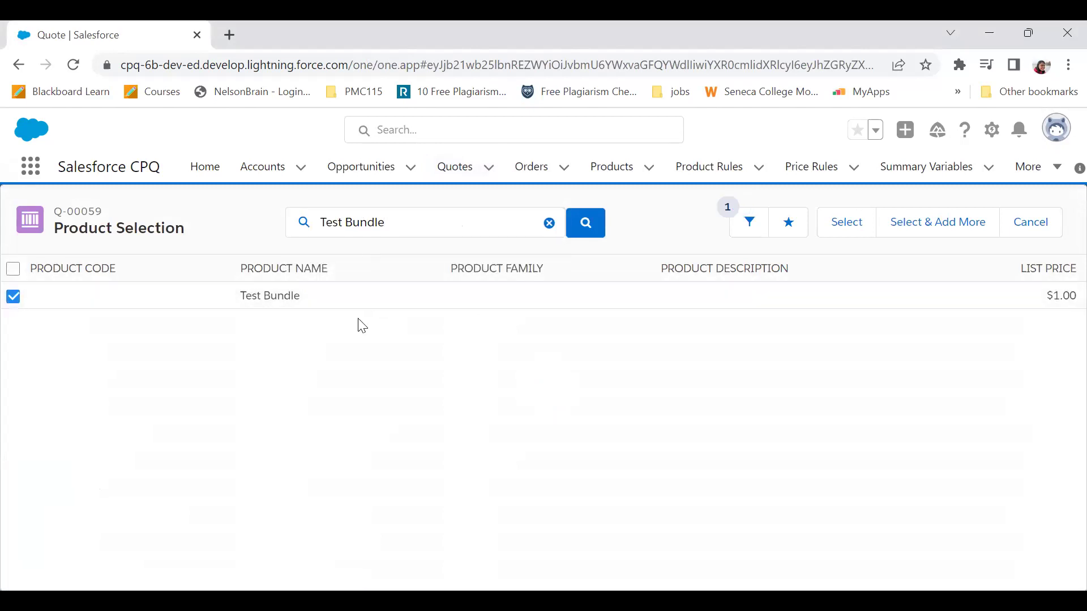
pyautogui.click(847, 223)
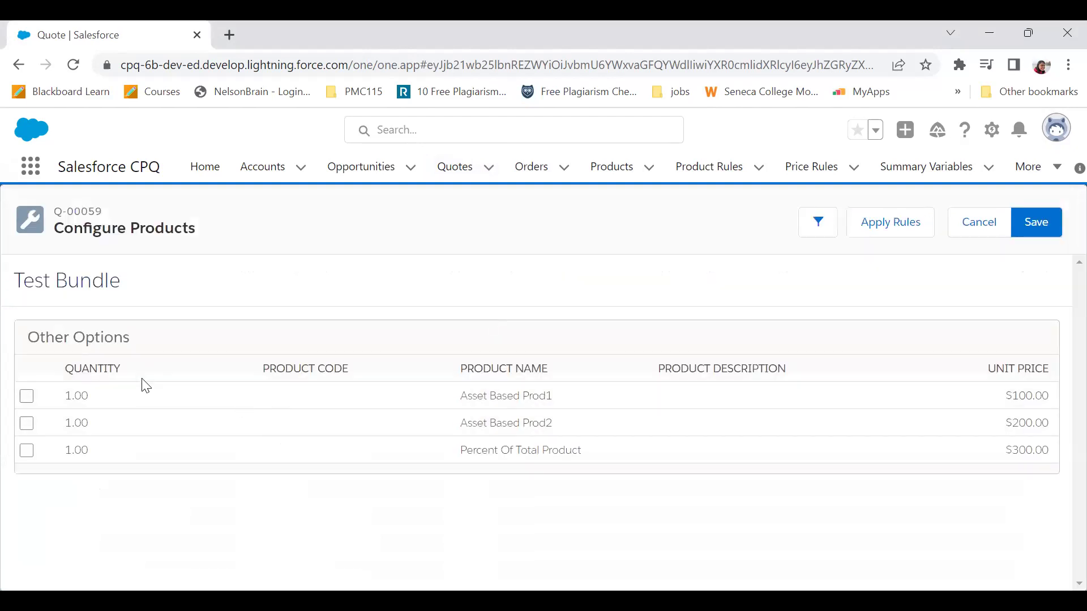
# - Include Asset Based Prod1, Asset Based Prod2 and Percent Of Total Product in the bundle and save the configuration
pyautogui.click(26, 396)
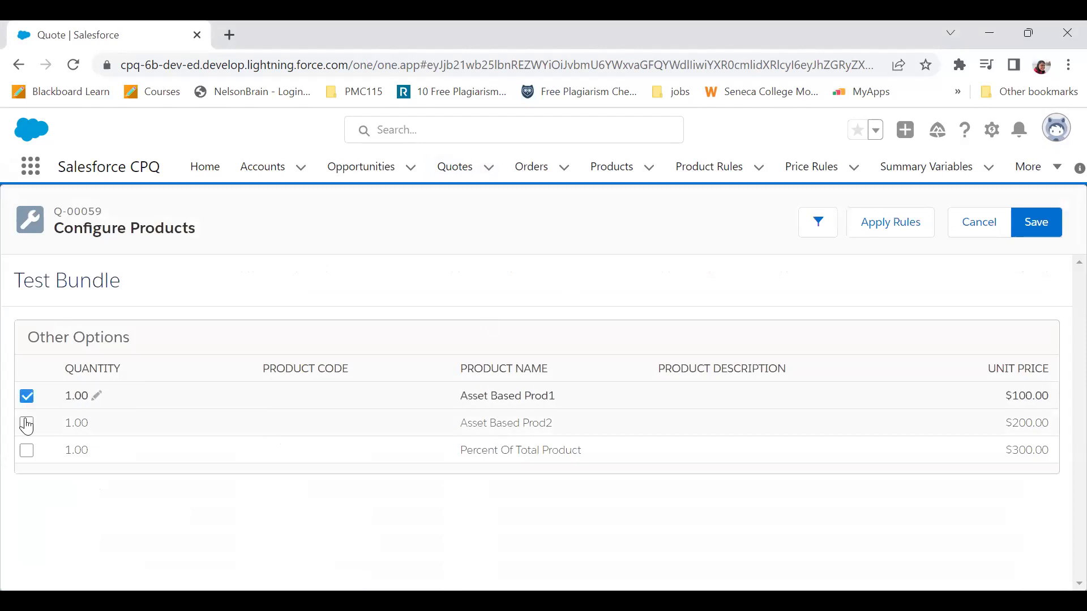
pyautogui.click(27, 423)
pyautogui.click(28, 451)
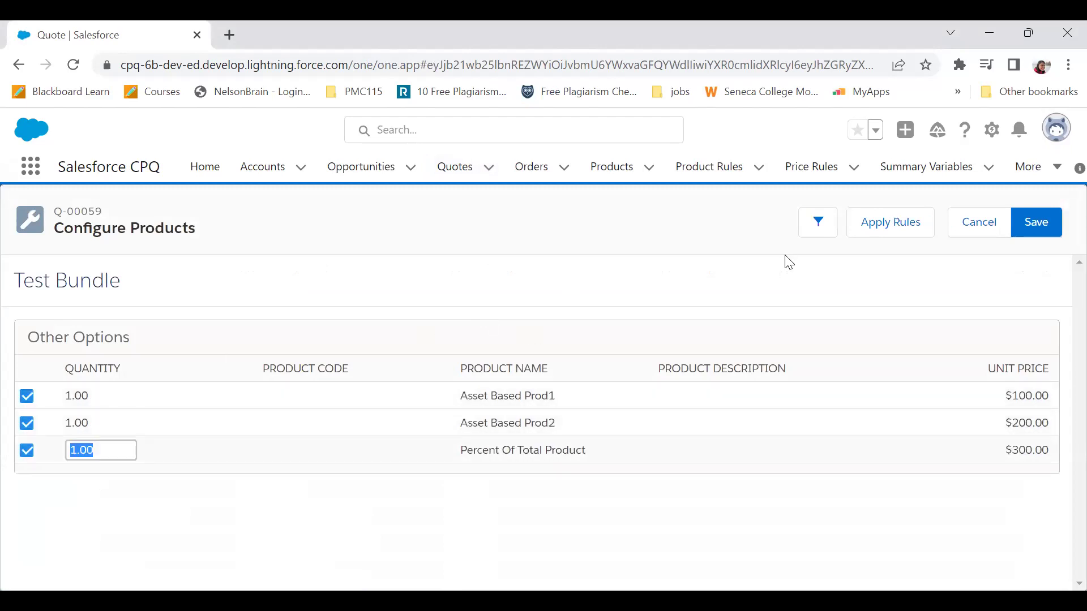
pyautogui.click(1026, 229)
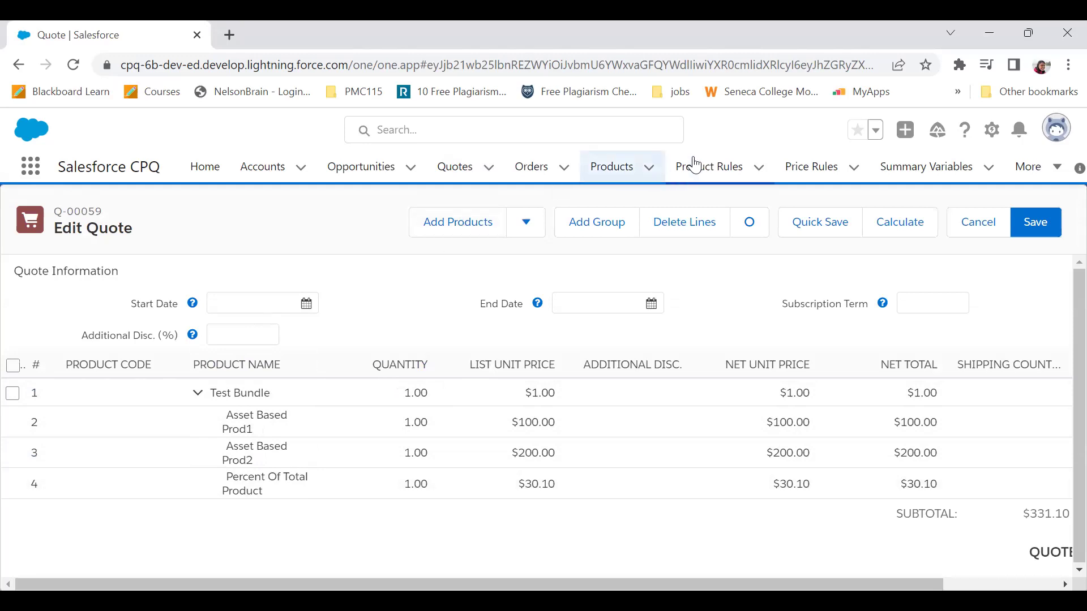
# - Return to the quote's line editor from the Products page and select Test Bundle as a product again
pyautogui.click(612, 172)
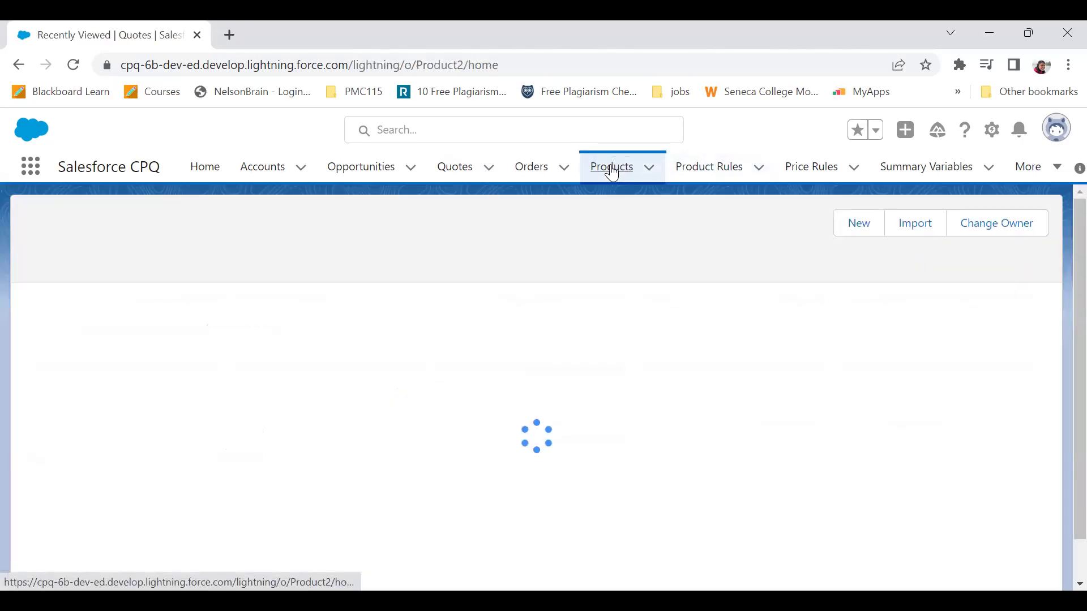
pyautogui.click(18, 64)
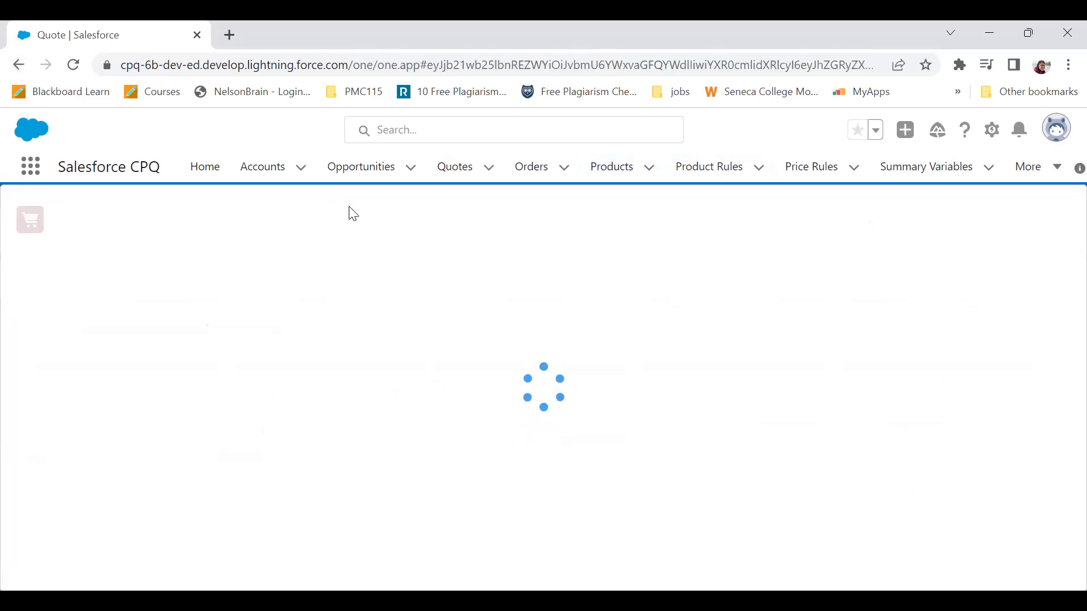
pyautogui.click(462, 221)
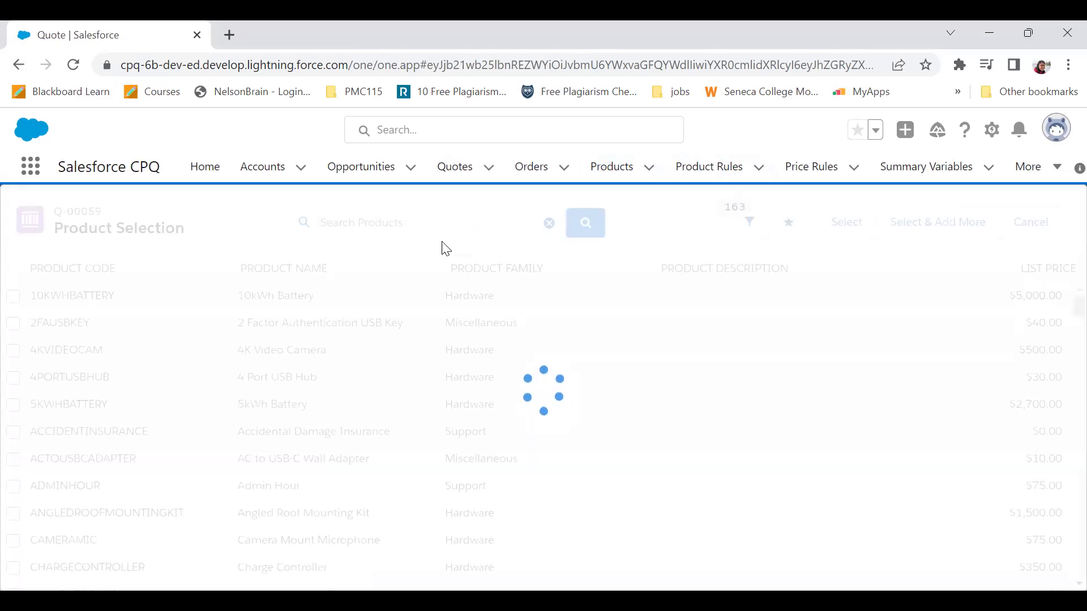
pyautogui.click(438, 233)
pyautogui.write('test')
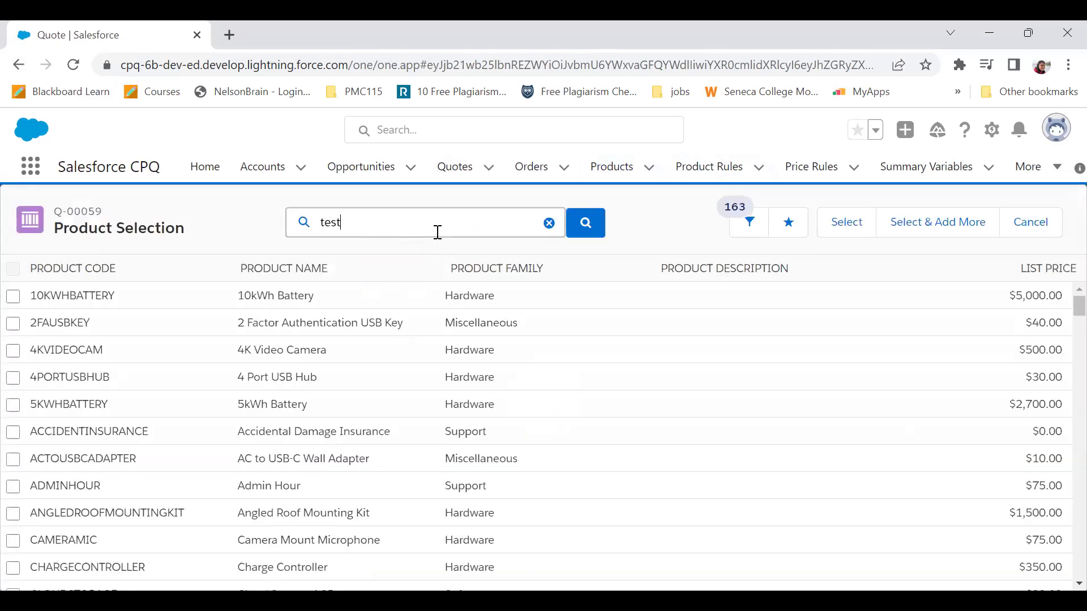
pyautogui.write(' bundle')
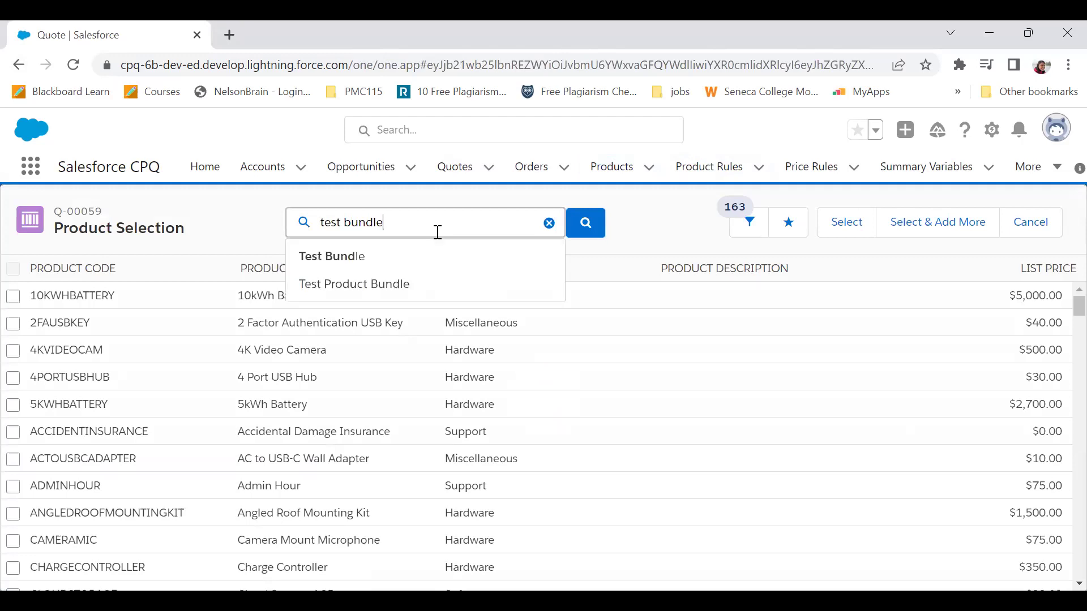
pyautogui.click(395, 262)
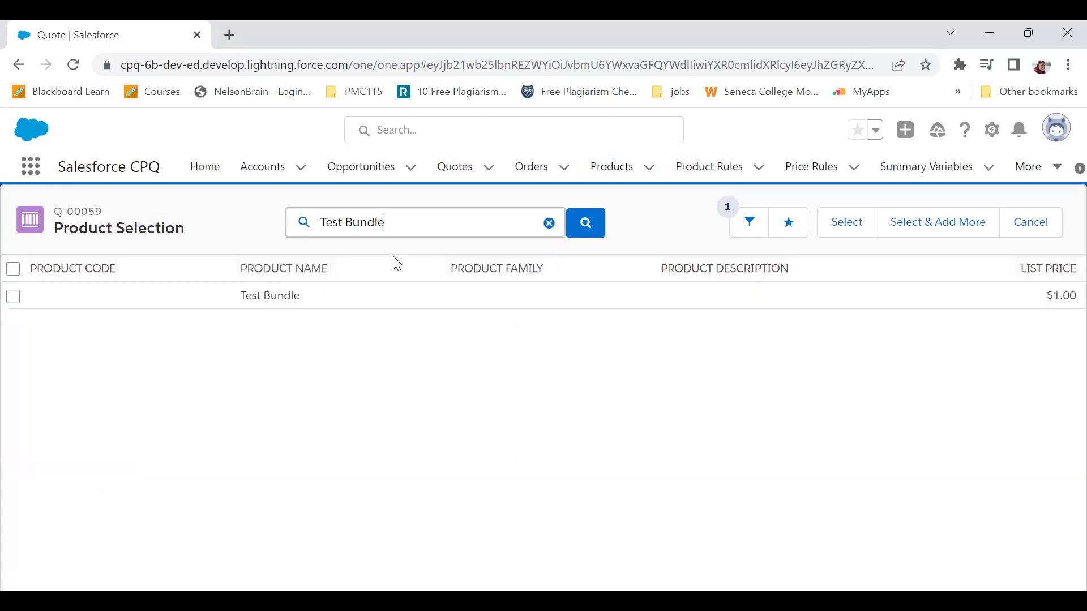
pyautogui.click(14, 297)
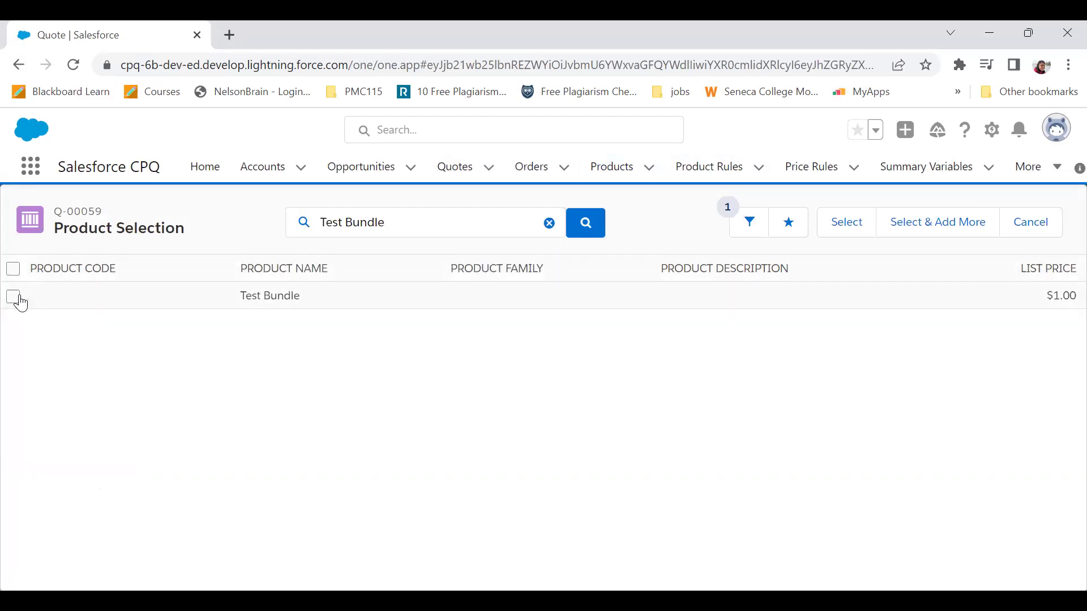
pyautogui.click(836, 233)
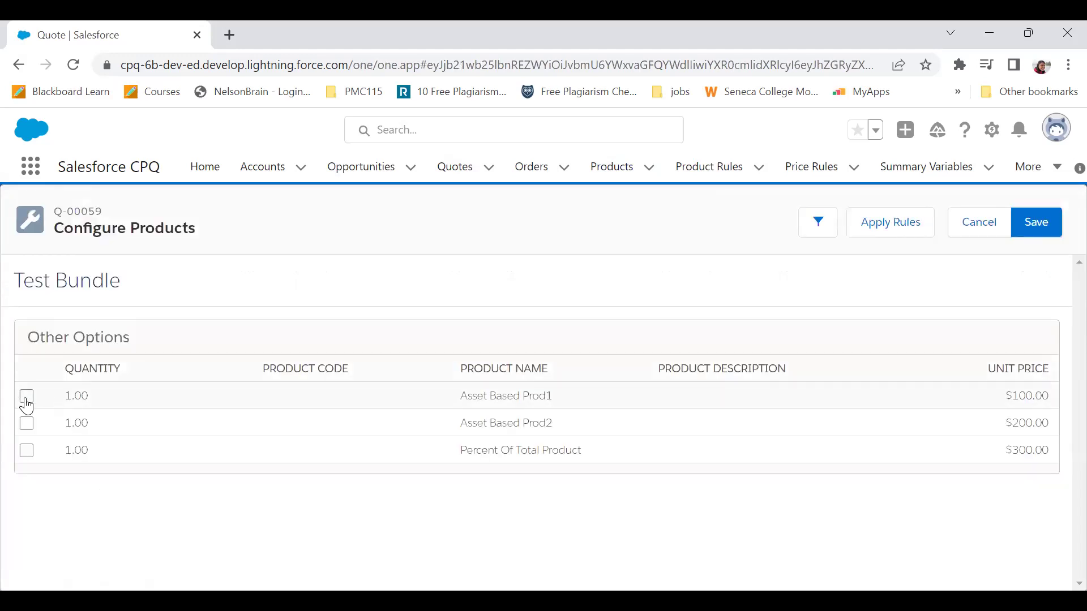
# - Configure Test Bundle with all three options, Asset Based Prod1, Asset Based Prod2 and Percent Of Total Product, and save it to the quote
pyautogui.click(27, 398)
pyautogui.click(27, 424)
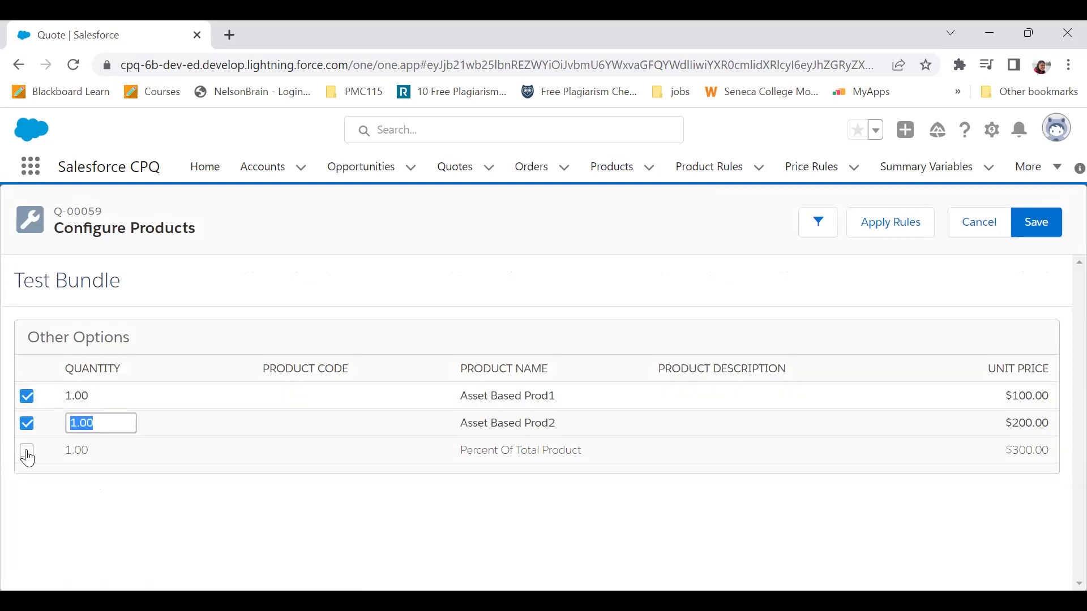
pyautogui.click(26, 451)
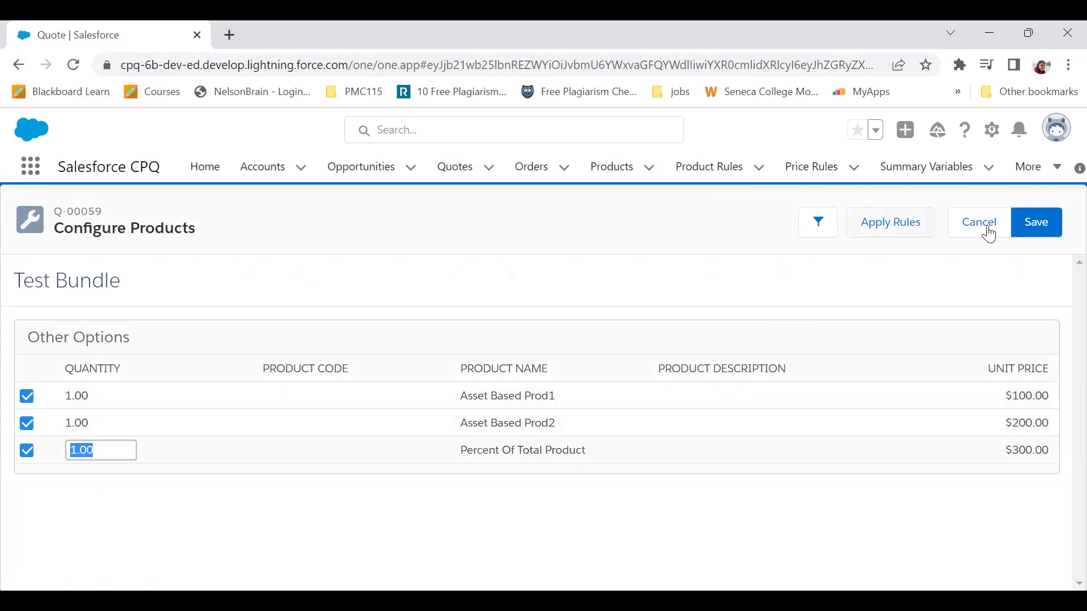
pyautogui.click(1038, 227)
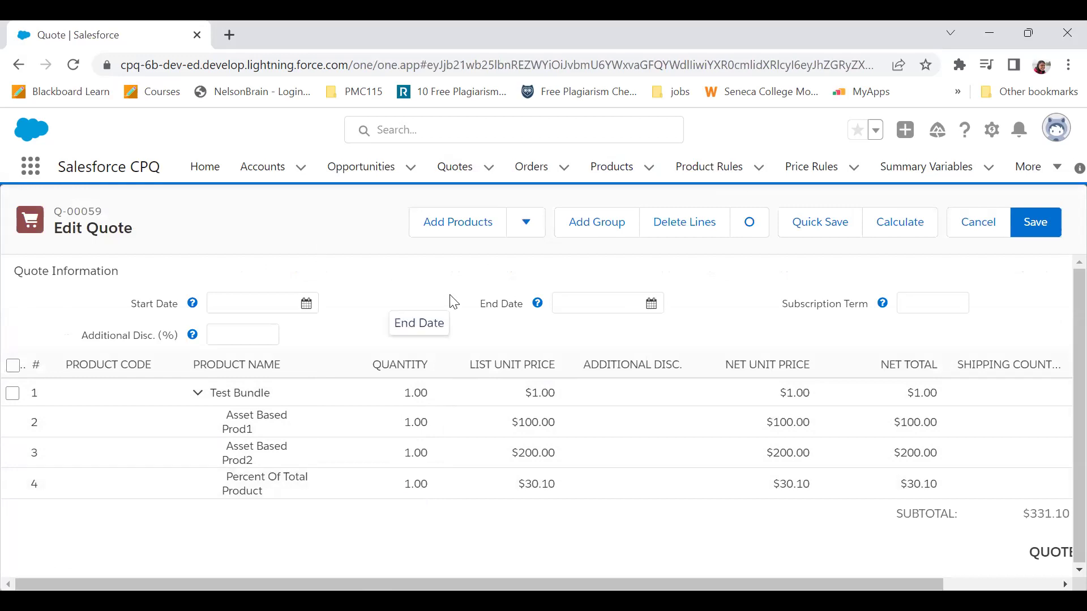
# - Open the Test Bundle product in a separate browser tab and show its full list of options
pyautogui.rightClick(612, 169)
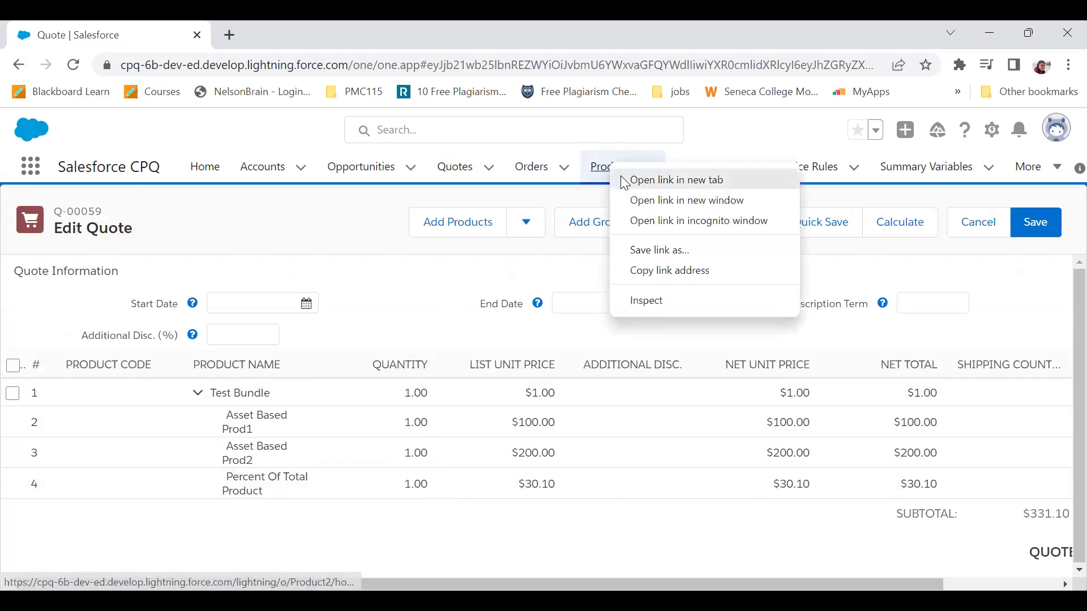
pyautogui.click(621, 177)
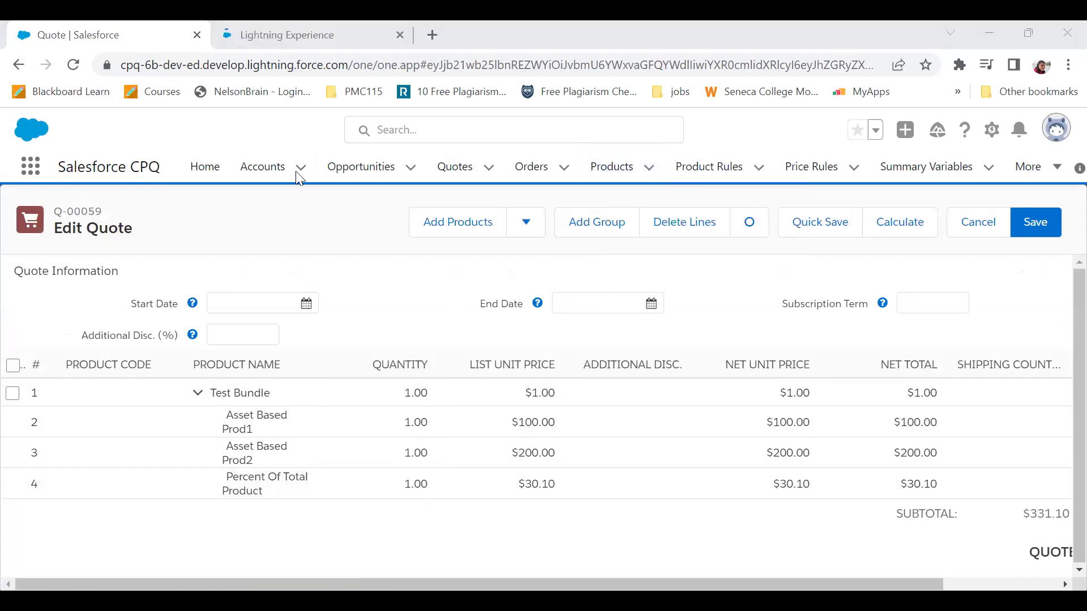
pyautogui.click(287, 36)
pyautogui.click(144, 328)
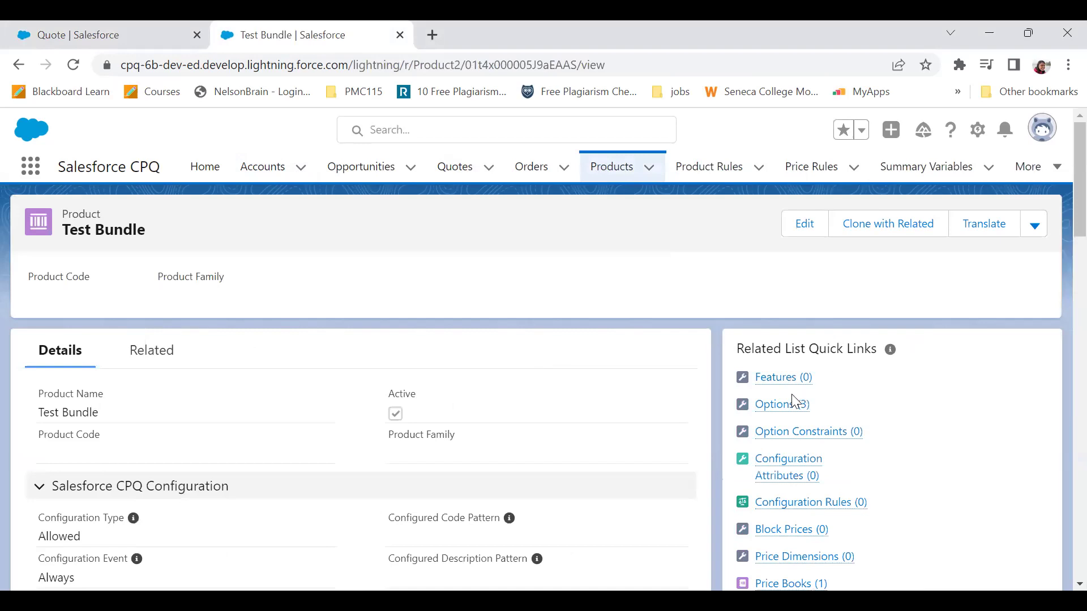
pyautogui.click(794, 403)
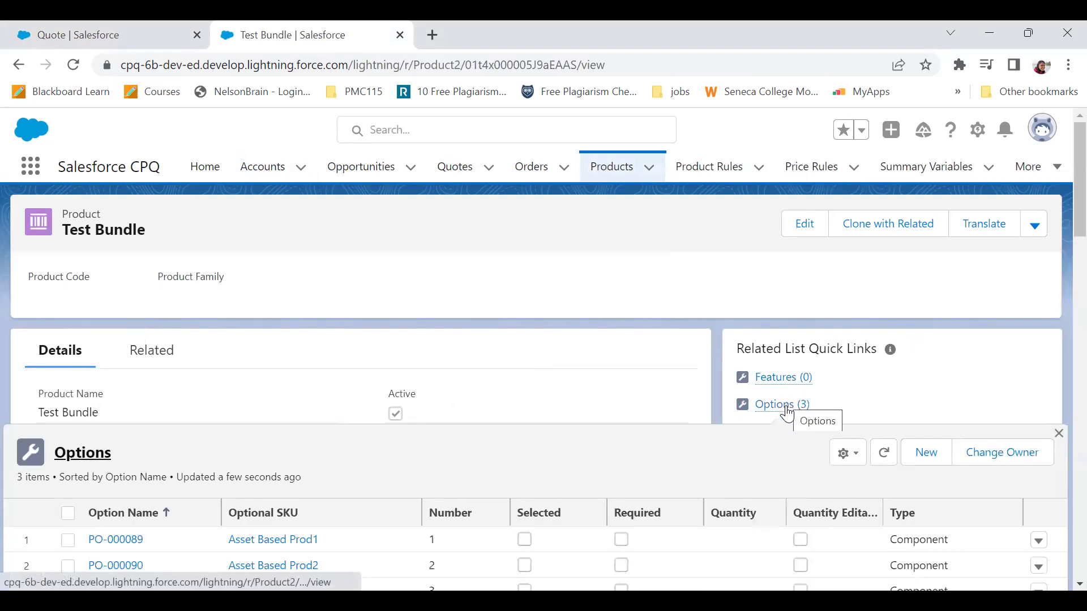
pyautogui.click(786, 405)
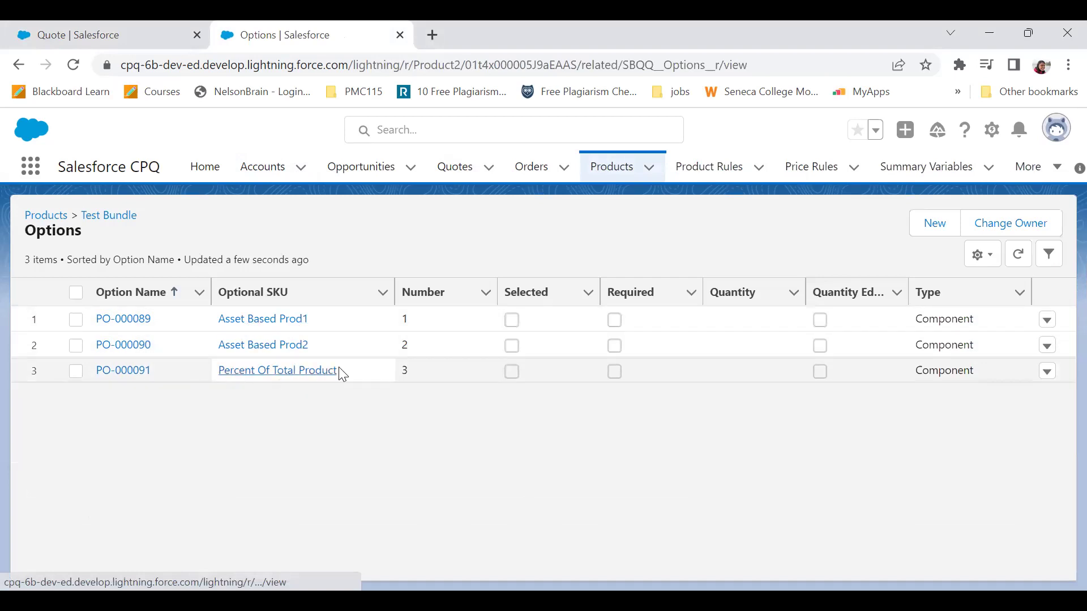
# - Set the Type of the Asset Based Prod1 product option to Related Product and save the record
pyautogui.click(118, 319)
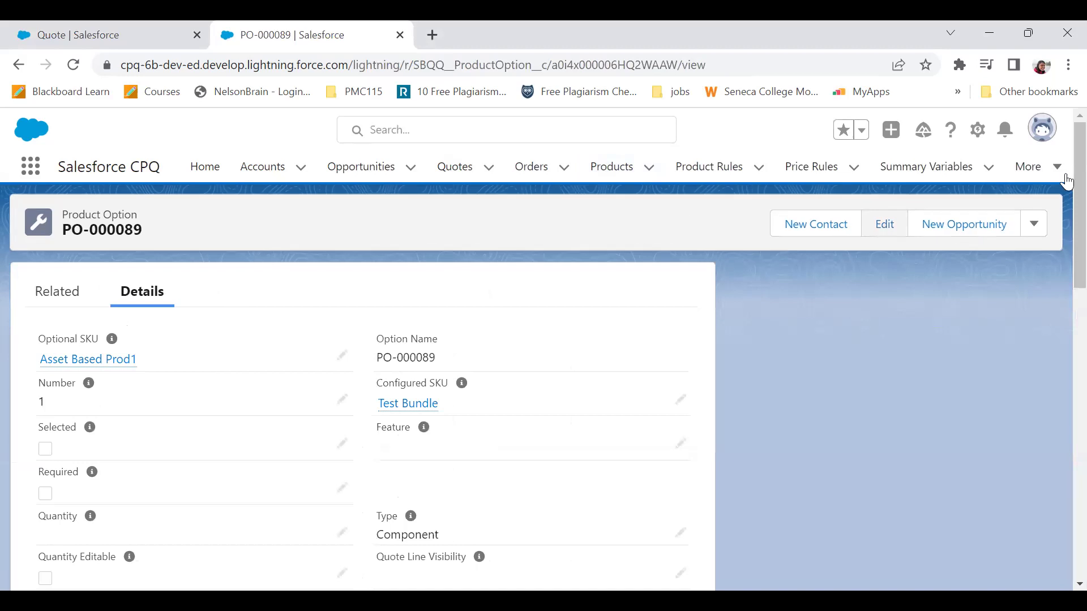
pyautogui.scroll(-4, 1060, 221)
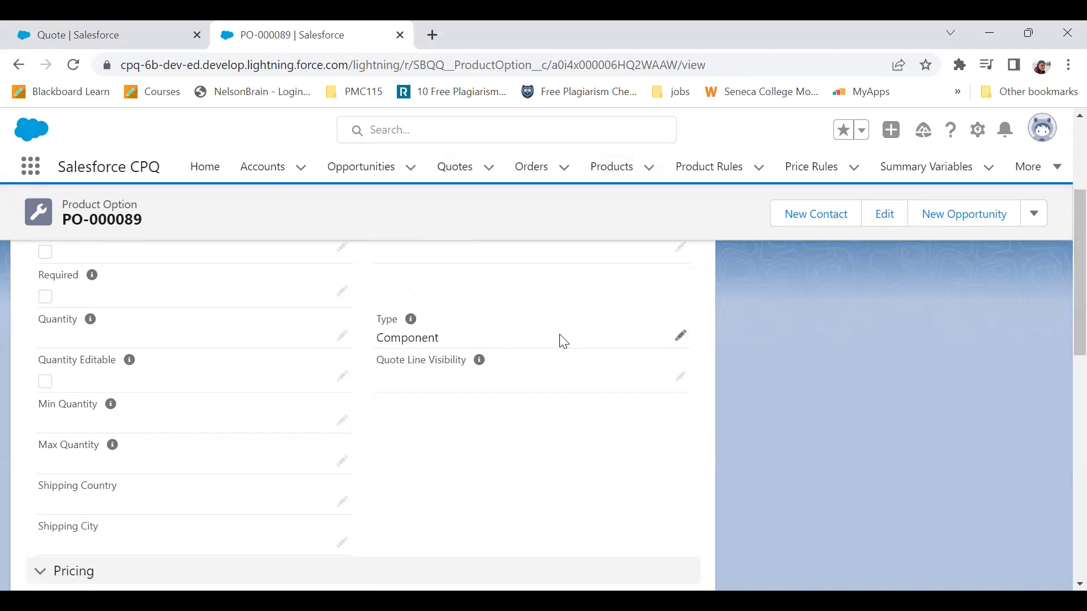
pyautogui.click(680, 336)
pyautogui.click(433, 382)
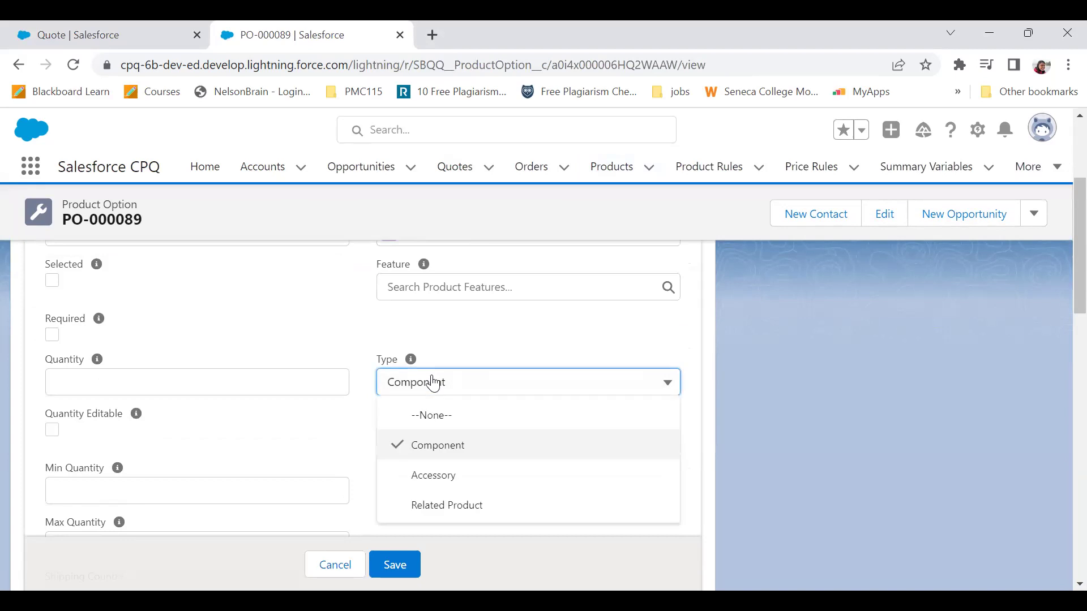
pyautogui.click(466, 517)
pyautogui.click(393, 565)
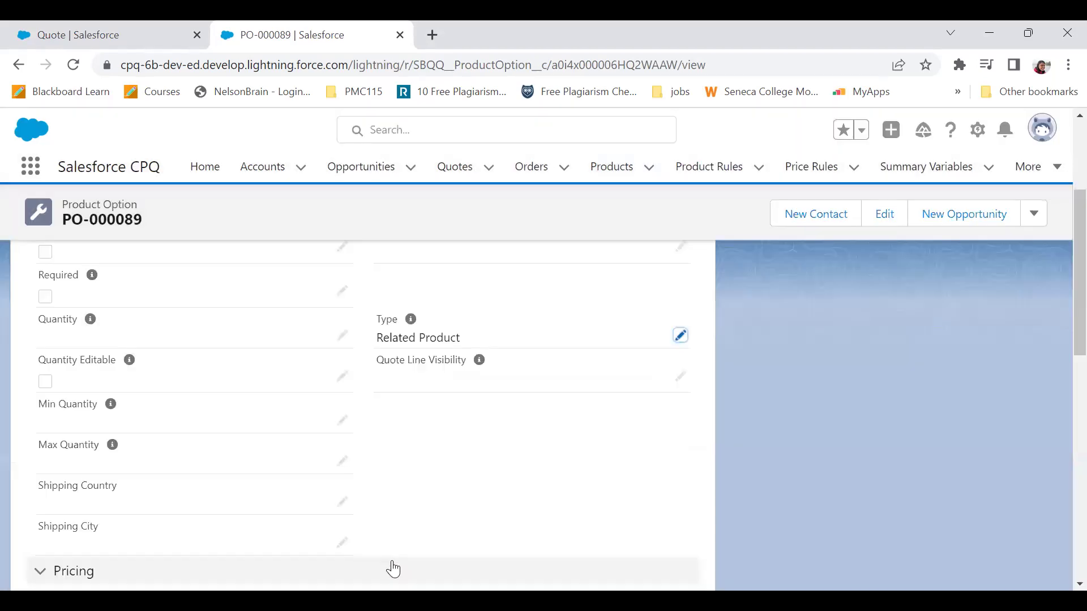
# - Go back to the quote's browser tab and reopen quote Q-00059 in the line editor from the Quotes list
pyautogui.click(75, 32)
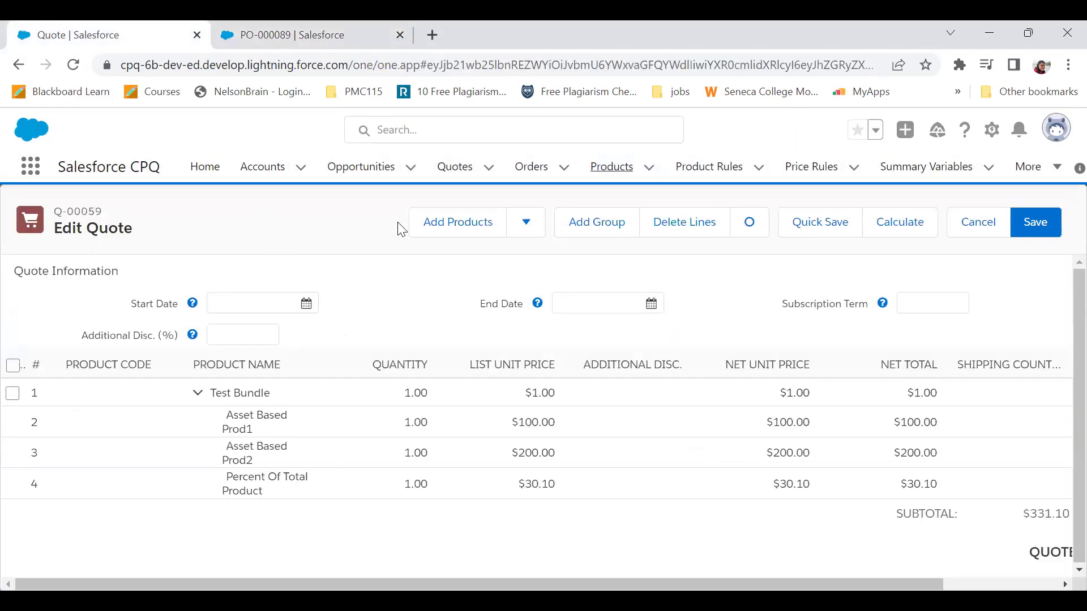
pyautogui.click(478, 180)
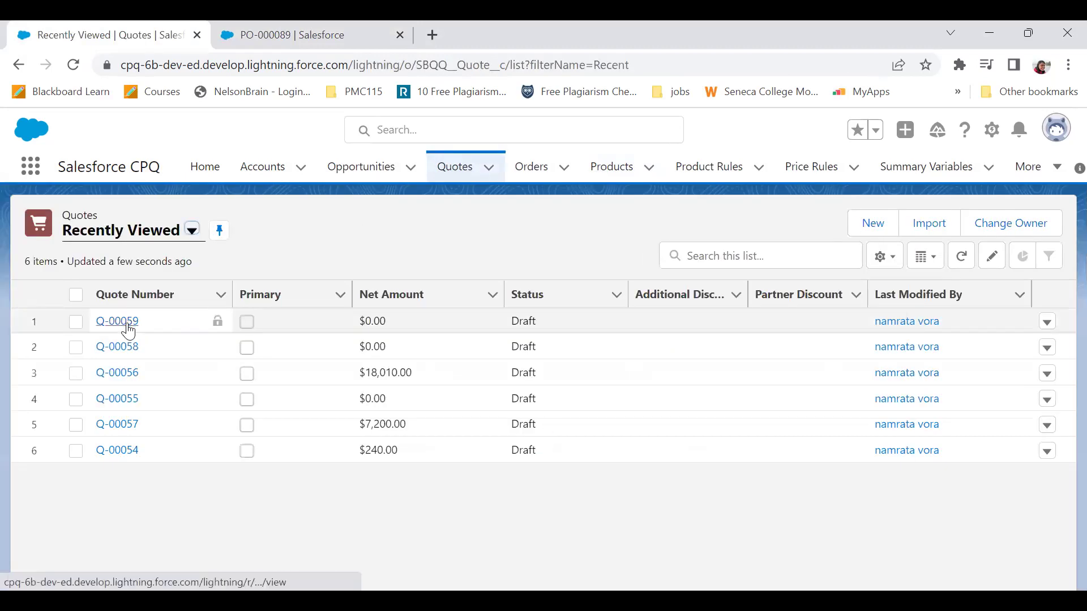
pyautogui.click(126, 326)
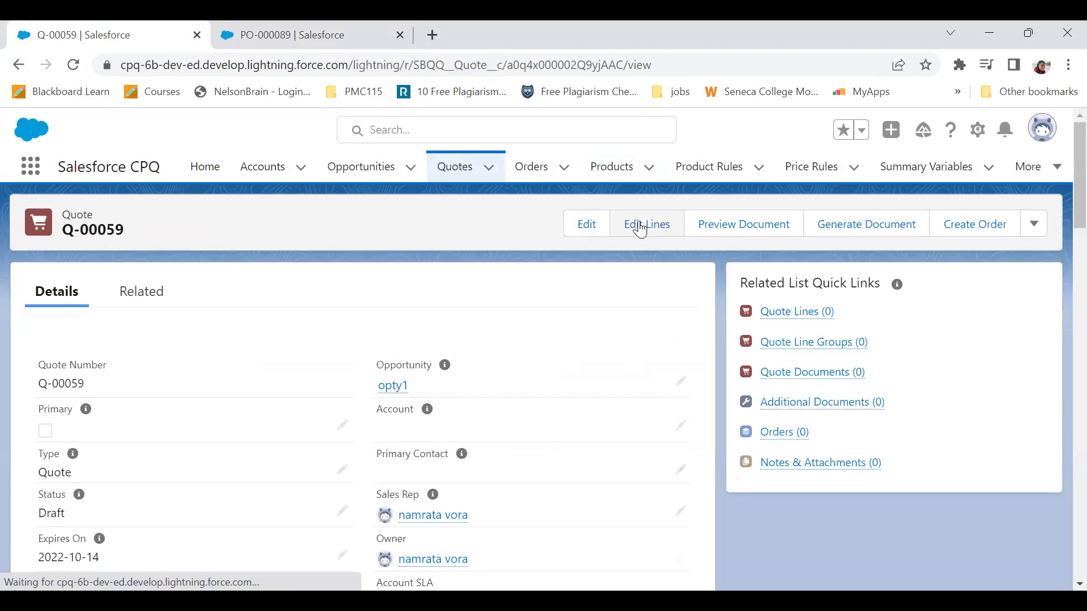
pyautogui.click(640, 226)
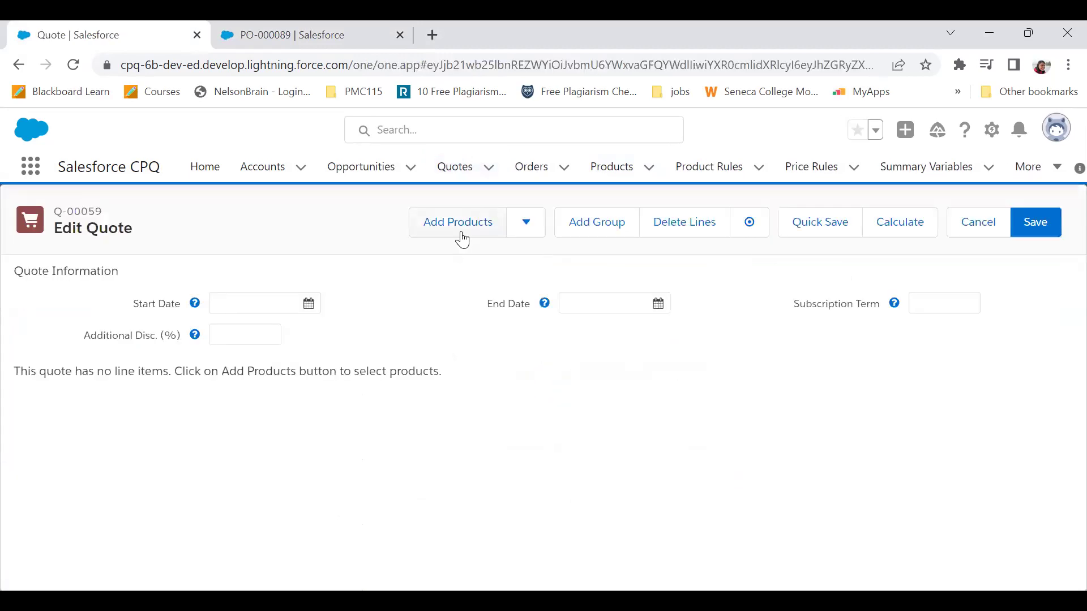
# - Search the product catalogue for "test bundle" and select Test Bundle to add to quote Q-00059
pyautogui.click(462, 240)
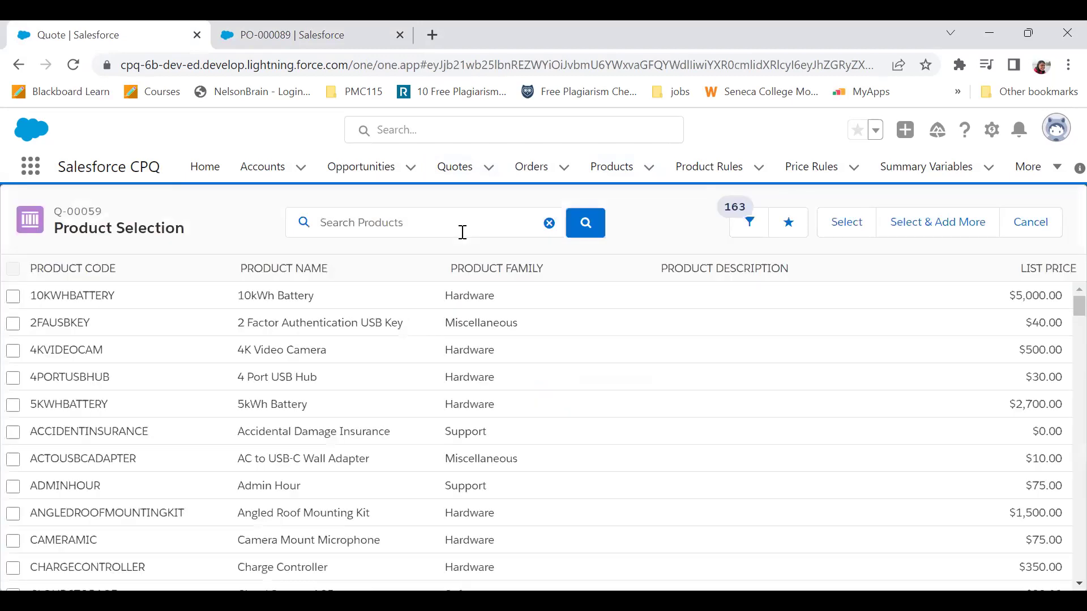
pyautogui.click(463, 232)
pyautogui.write('test')
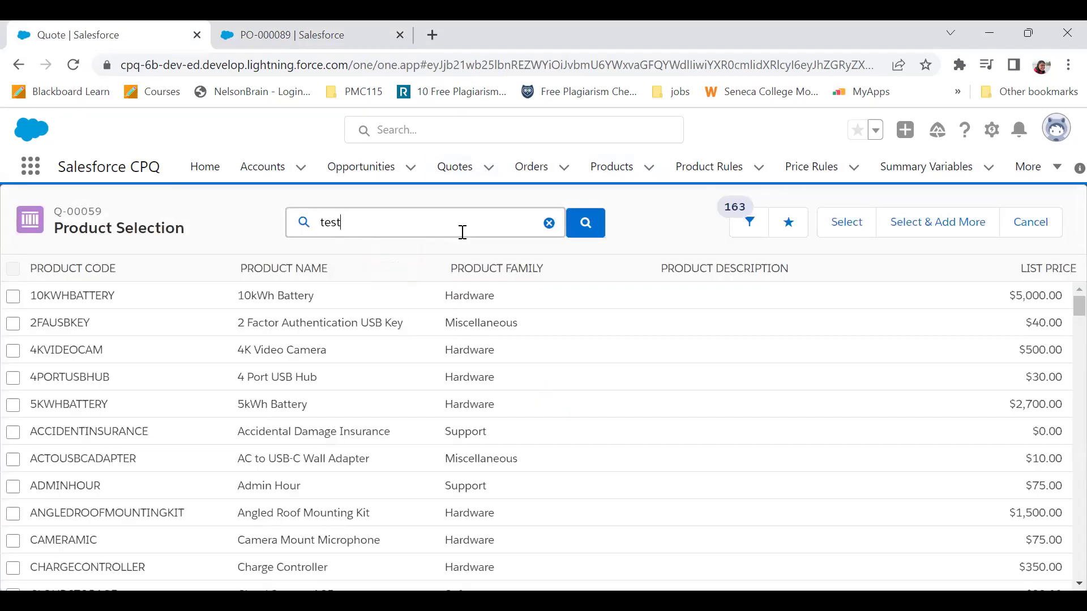
pyautogui.write(' bundle')
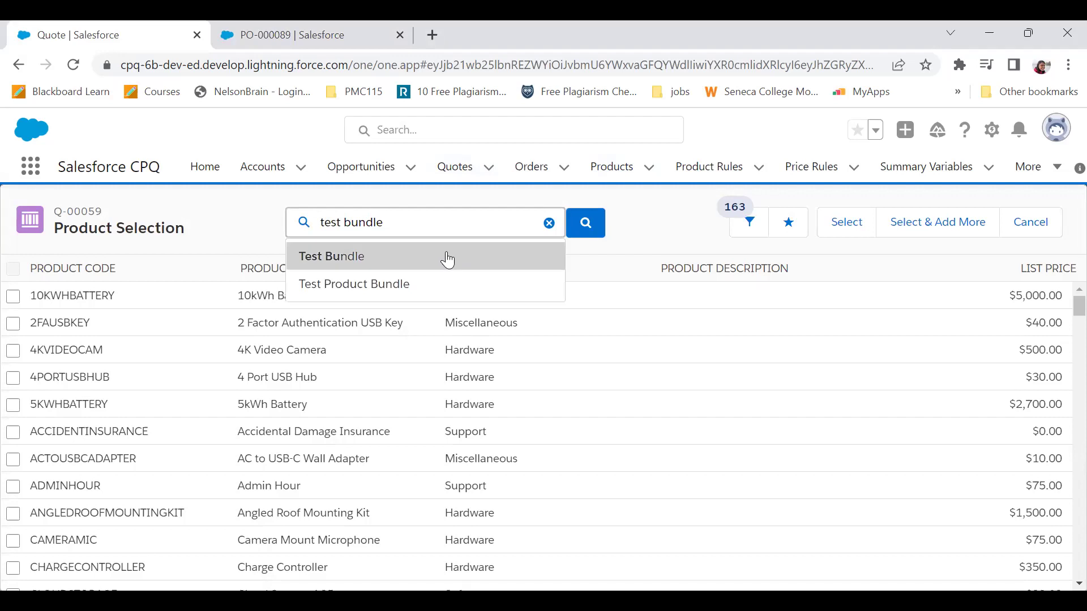
pyautogui.click(585, 226)
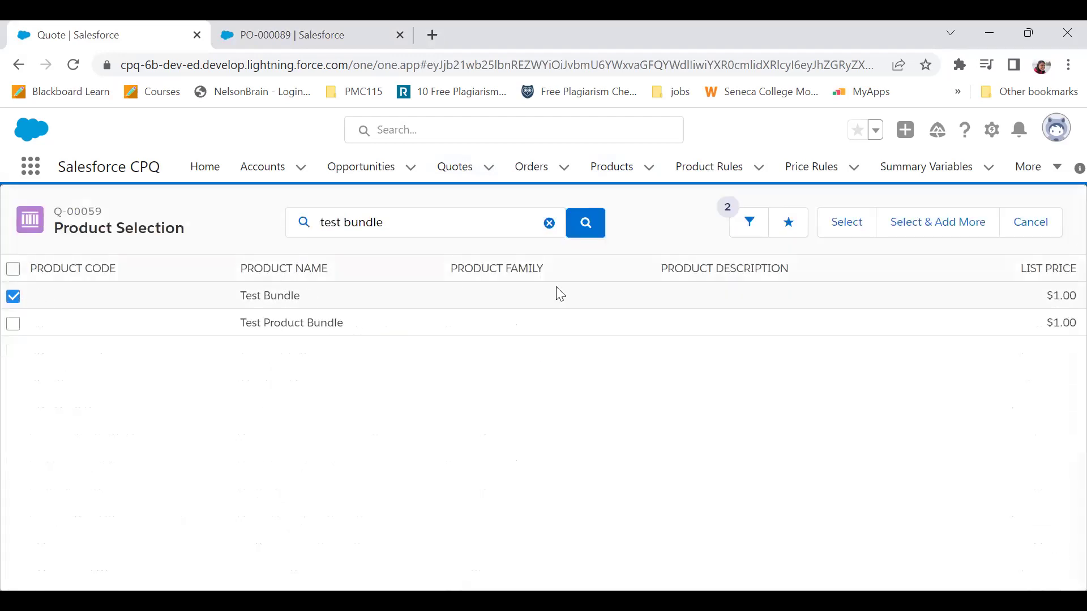
pyautogui.click(843, 227)
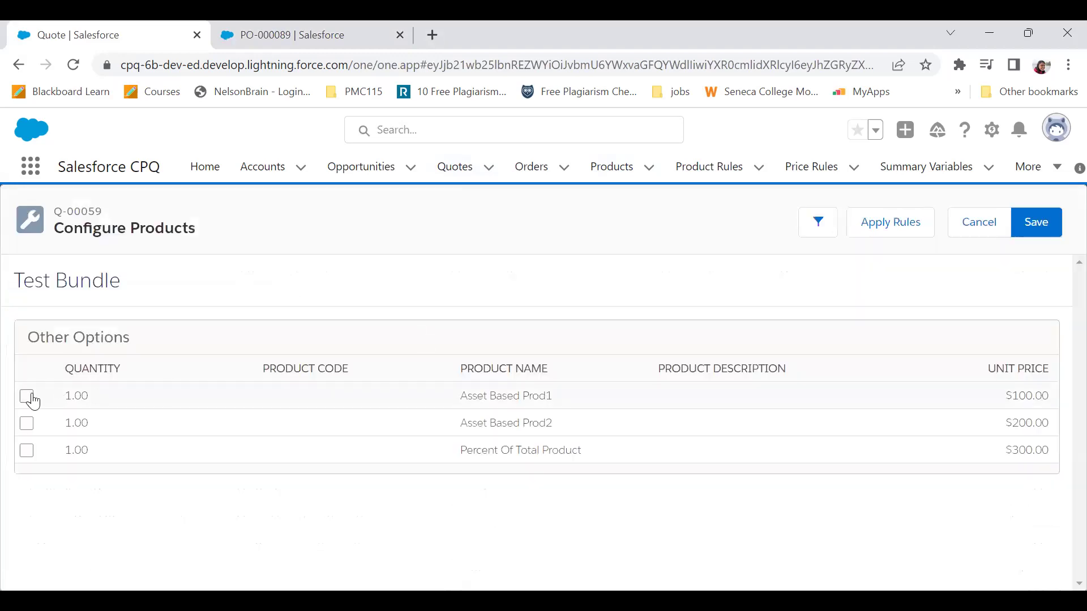
# - Include Asset Based Prod1, Asset Based Prod2 and Percent Of Total Product in the Test Bundle configuration and save it to the quote
pyautogui.click(27, 396)
pyautogui.click(27, 423)
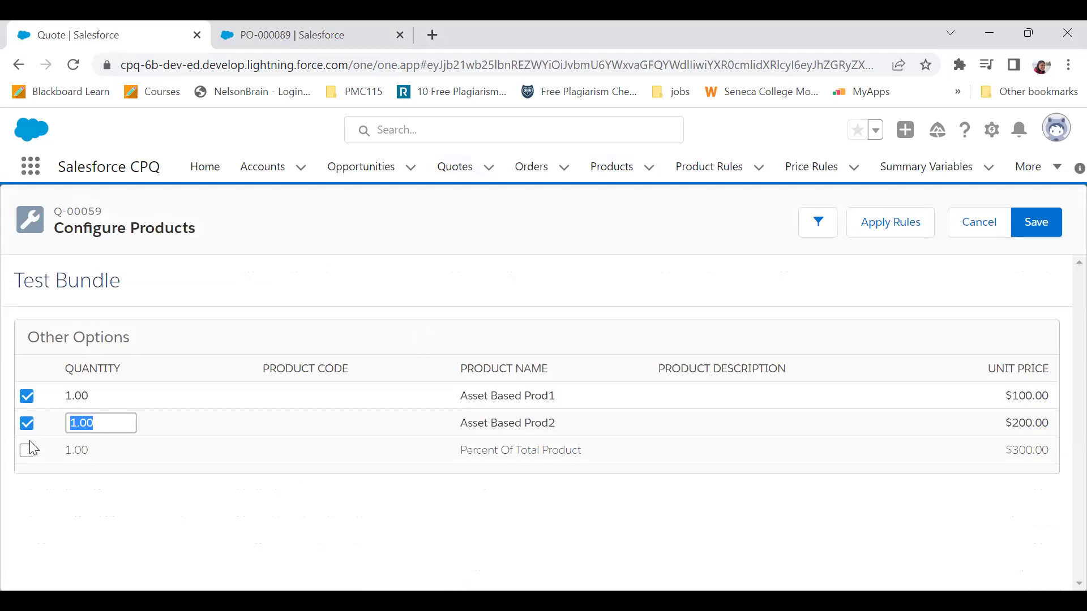
pyautogui.click(26, 451)
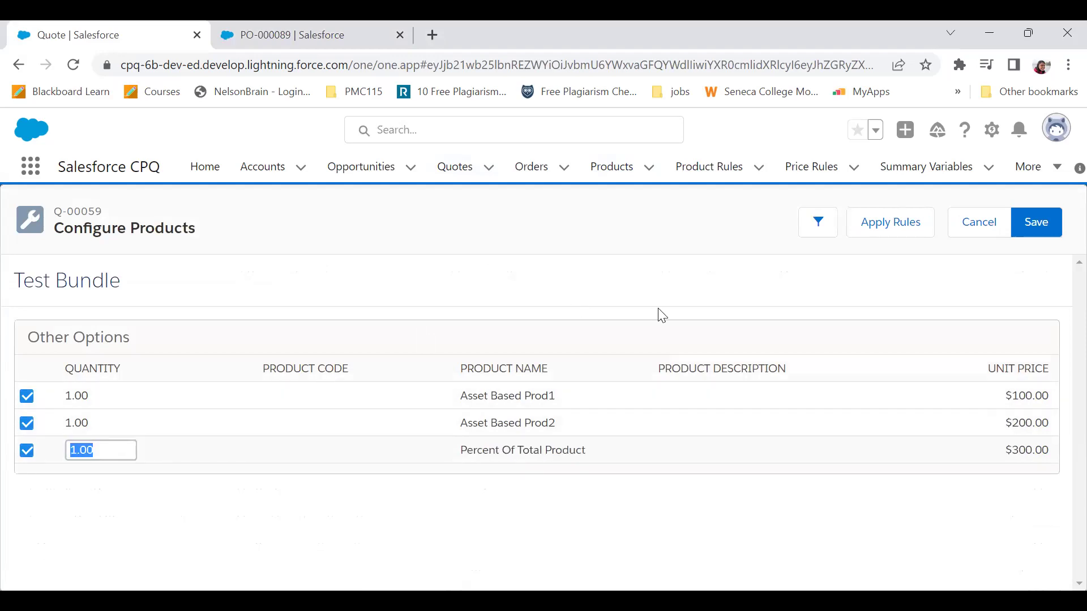
pyautogui.click(1041, 233)
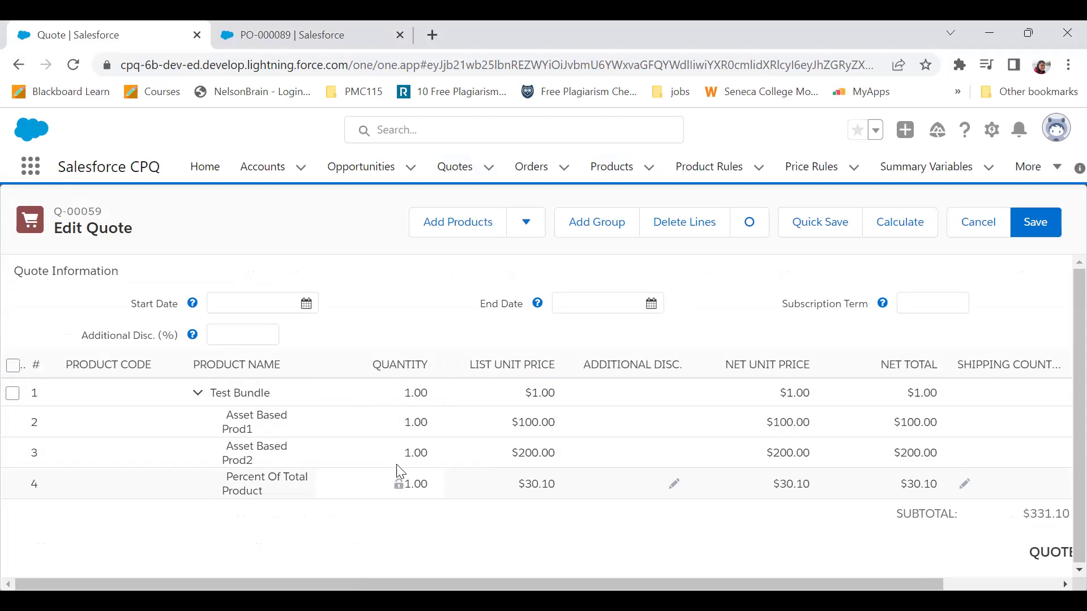
# - Set the quantity of the Asset Based Prod1 quote line to 2 and recalculate the quote
pyautogui.click(397, 422)
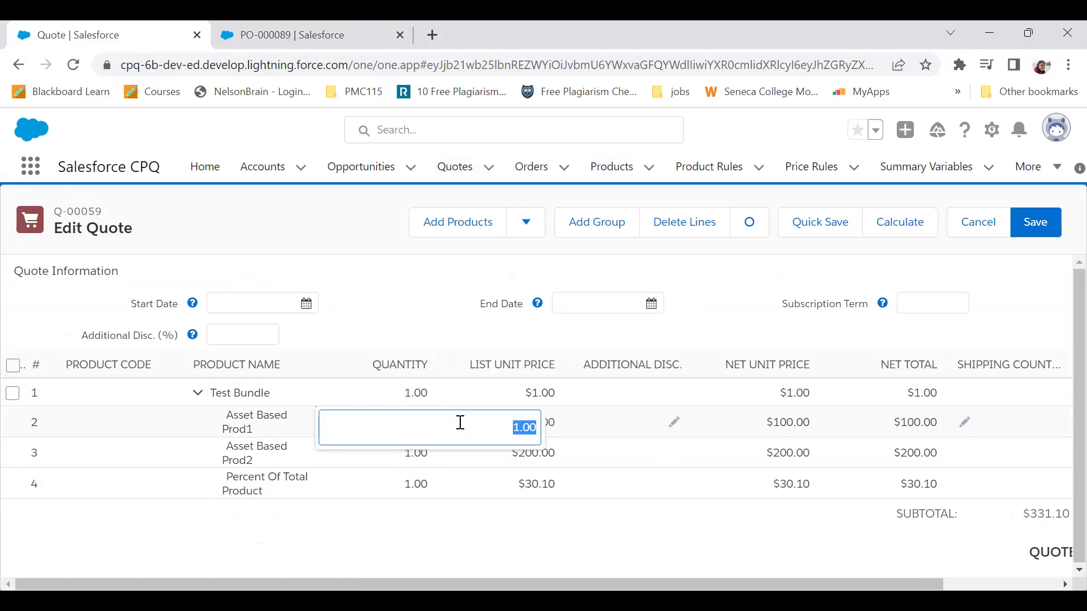
pyautogui.write('2')
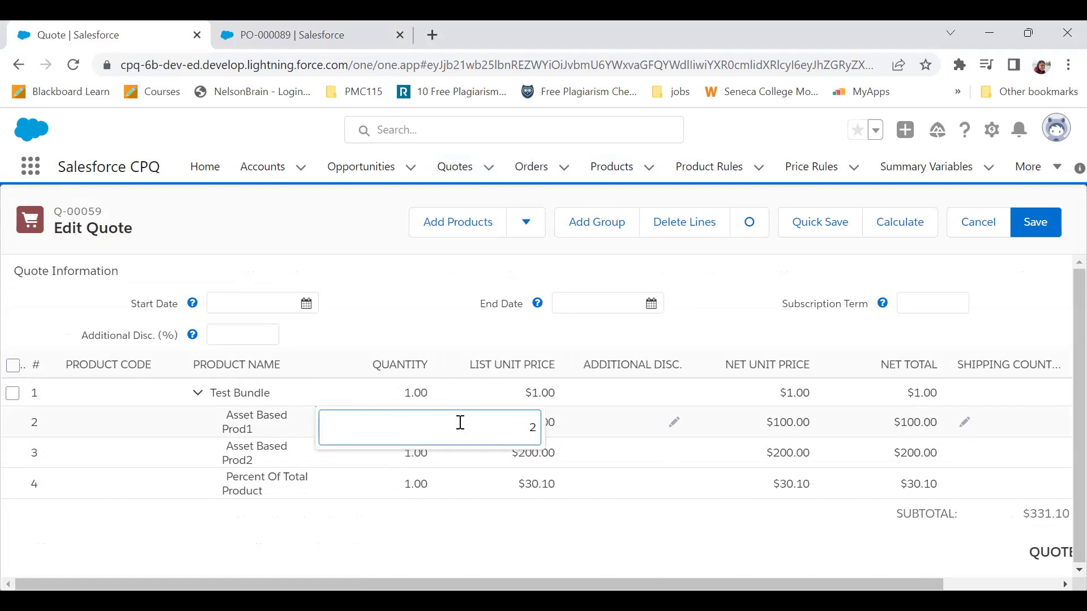
pyautogui.click(529, 538)
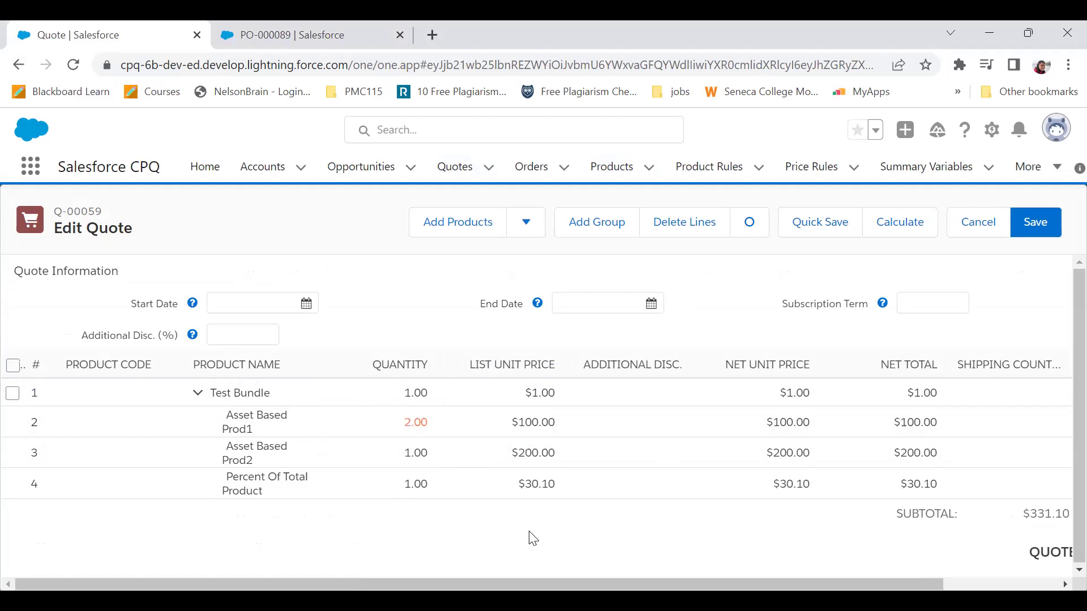
pyautogui.click(897, 238)
# - Switch to the product option's browser tab and open the Percent Of Total Product option record from Test Bundle's options list
pyautogui.click(232, 27)
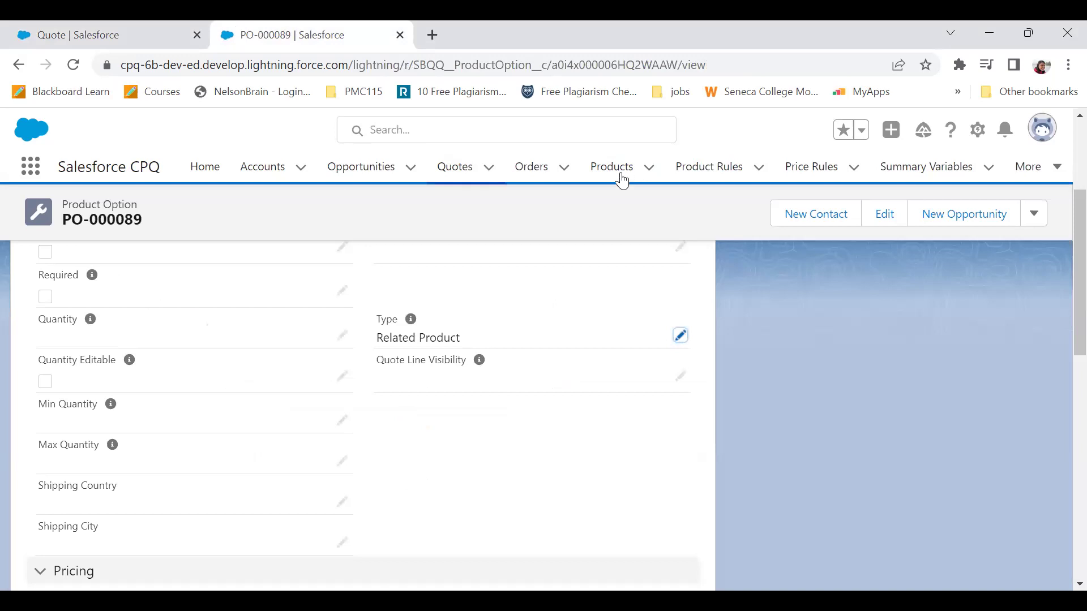
pyautogui.scroll(4, 1060, 160)
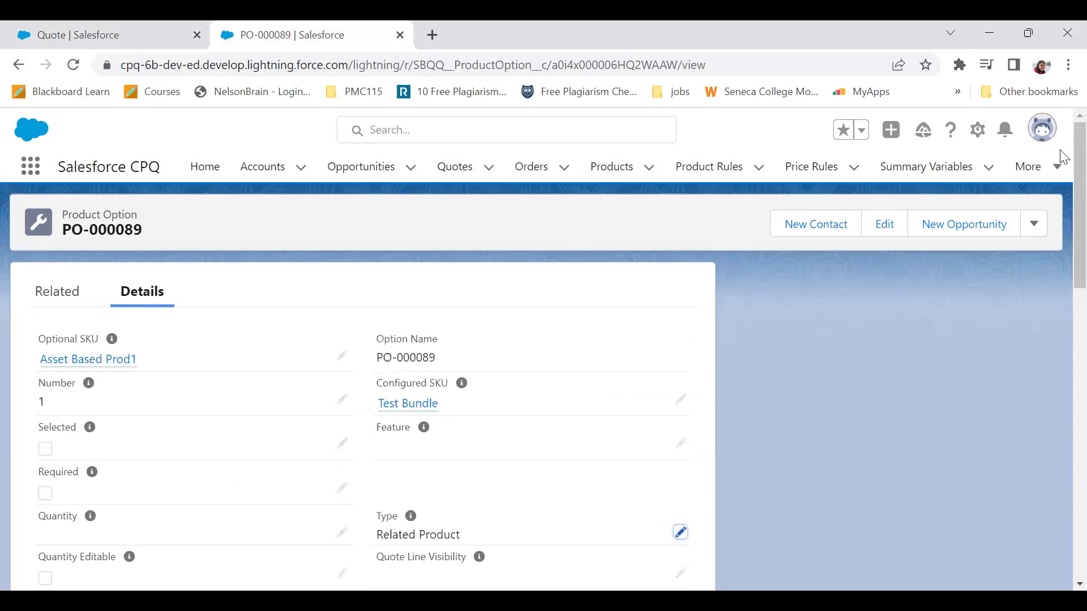
pyautogui.moveTo(138, 358)
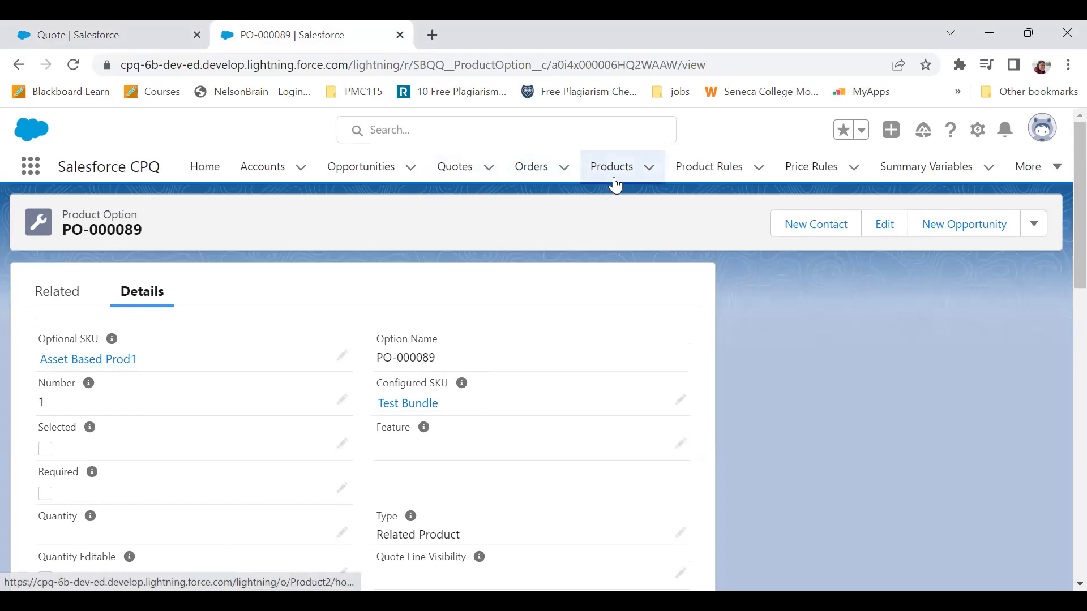
pyautogui.click(402, 408)
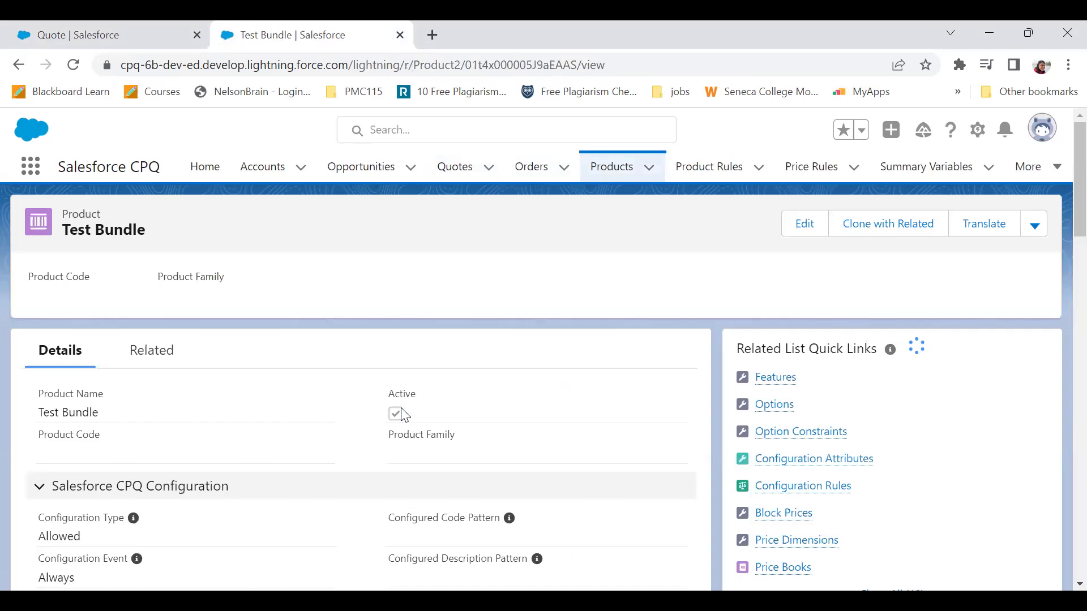
pyautogui.click(793, 405)
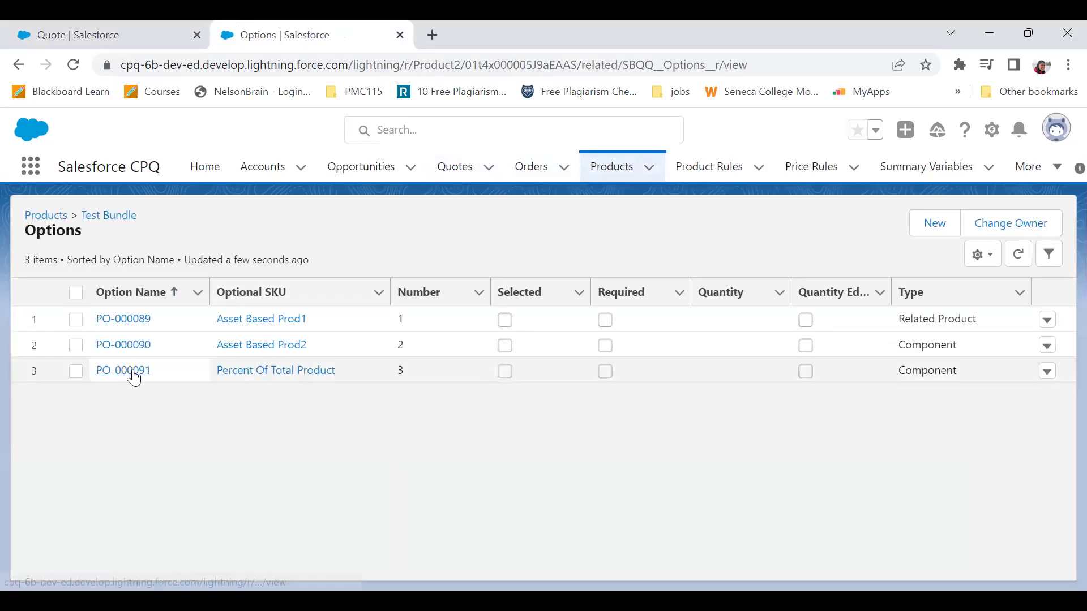
pyautogui.click(132, 373)
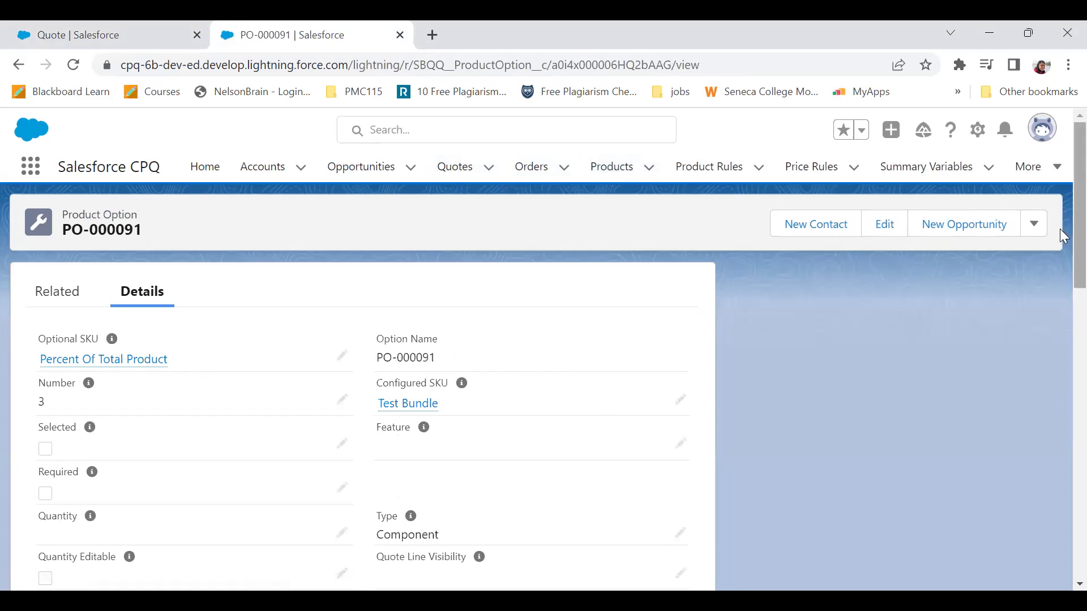
# - Set the Type of the Percent Of Total Product option to Accessory and save the record
pyautogui.scroll(-2, 1063, 237)
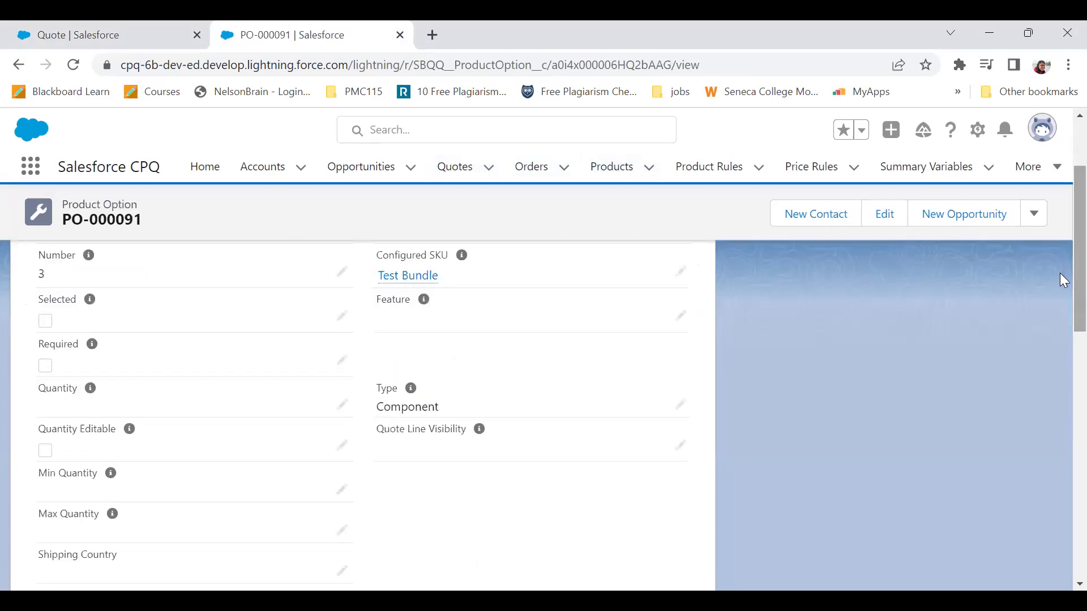
pyautogui.click(681, 406)
pyautogui.click(444, 450)
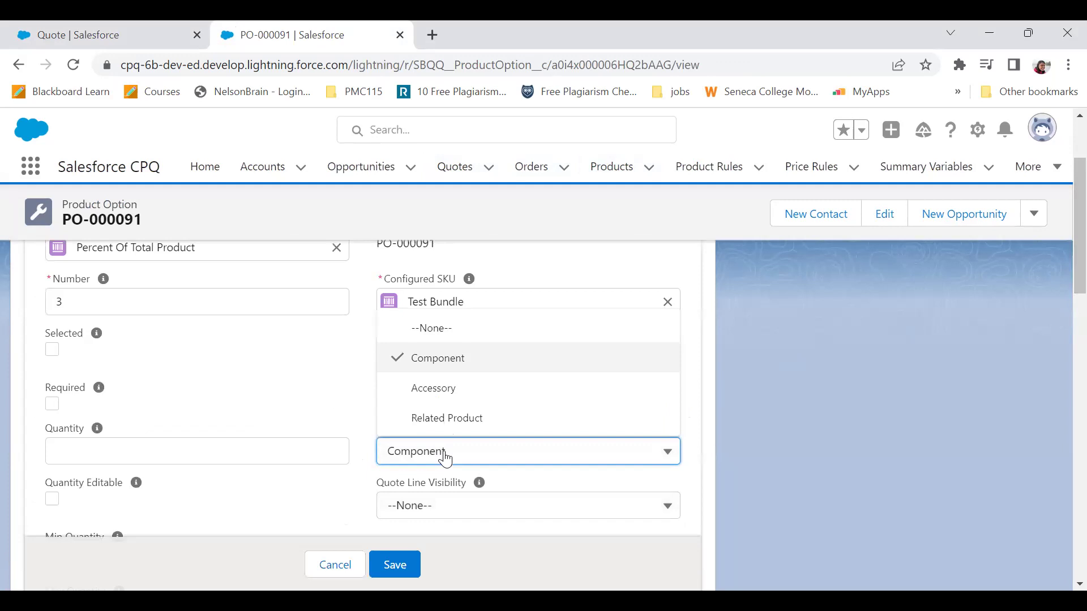
pyautogui.click(453, 391)
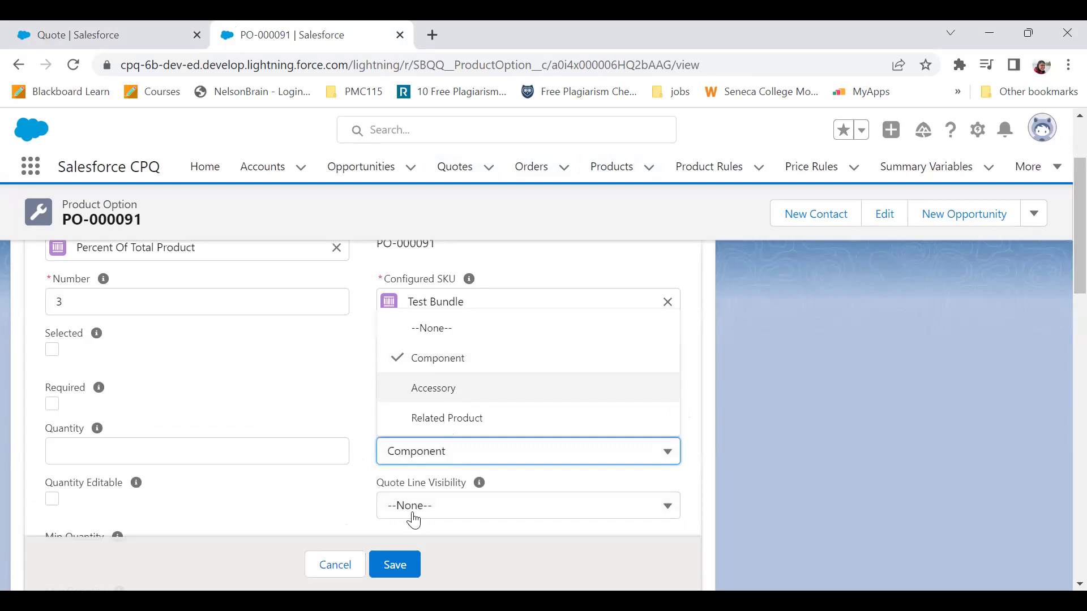
pyautogui.click(405, 563)
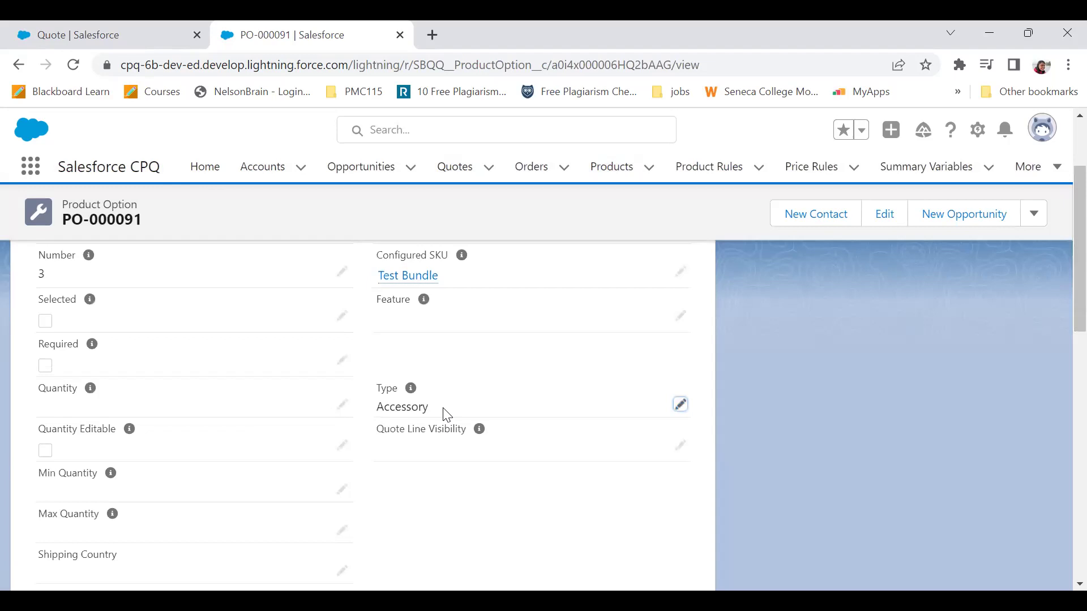
# - Return to the quote's browser tab and reopen Q-00059 in the line editor from the Quotes list
pyautogui.click(70, 25)
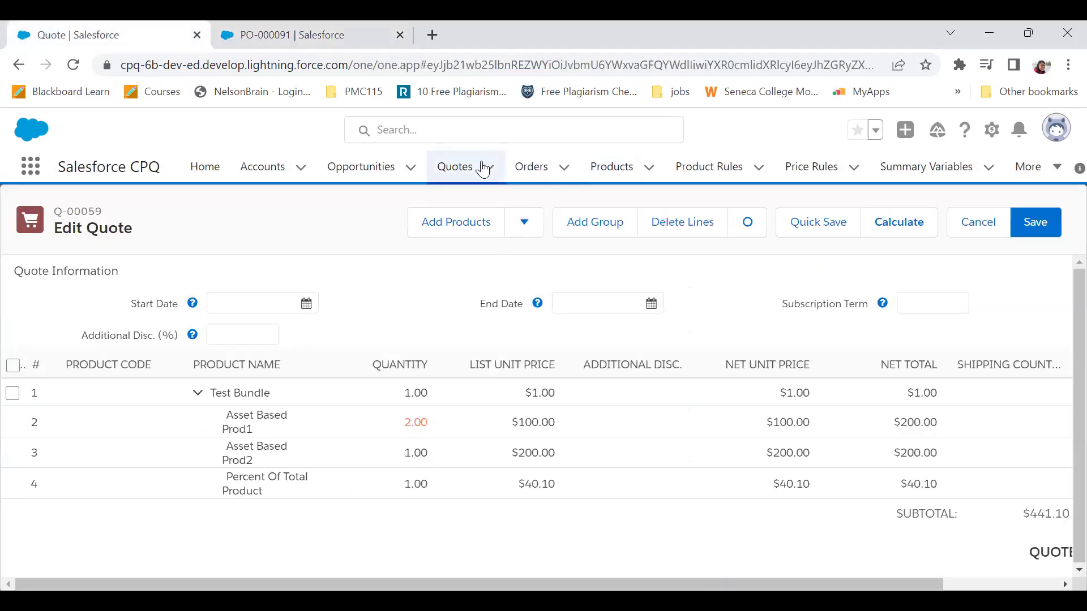
pyautogui.click(460, 167)
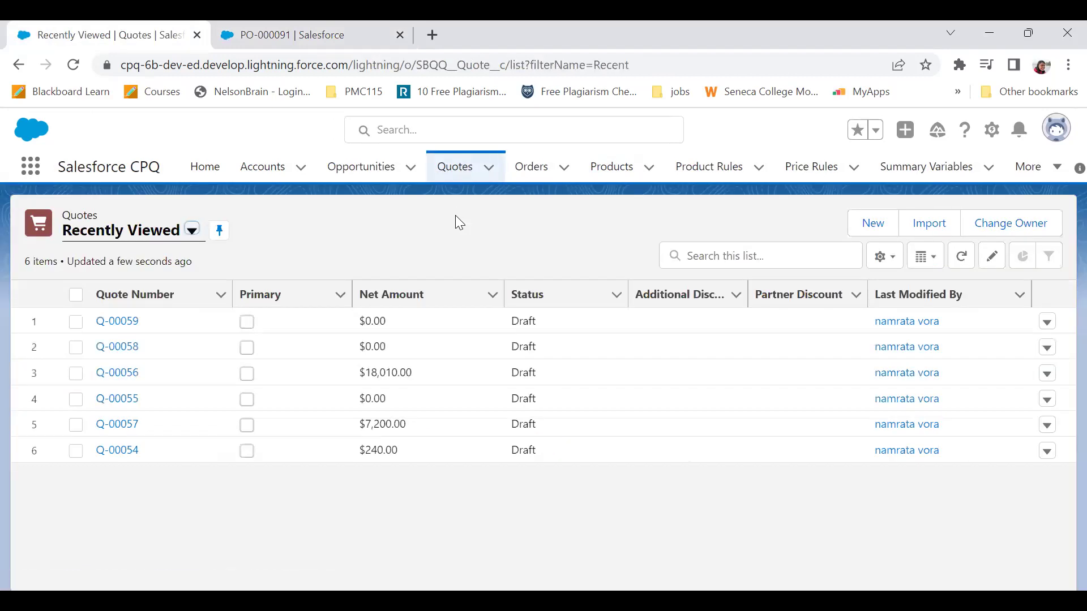
pyautogui.click(123, 322)
pyautogui.click(645, 225)
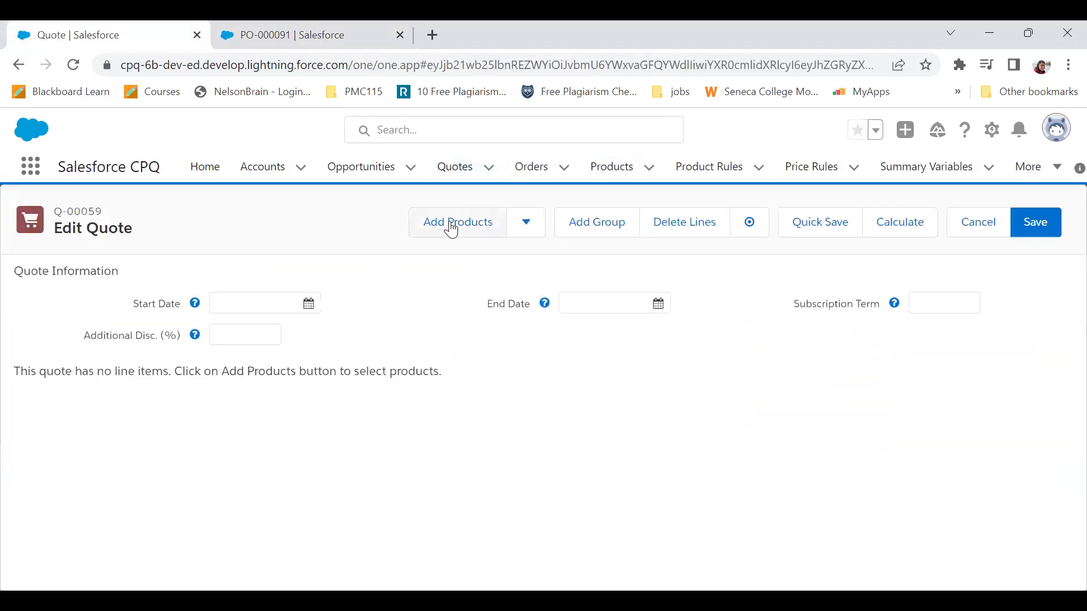
# - Find Test Bundle by searching the products for "test bundle" and select it to open its configuration
pyautogui.click(452, 229)
pyautogui.click(385, 228)
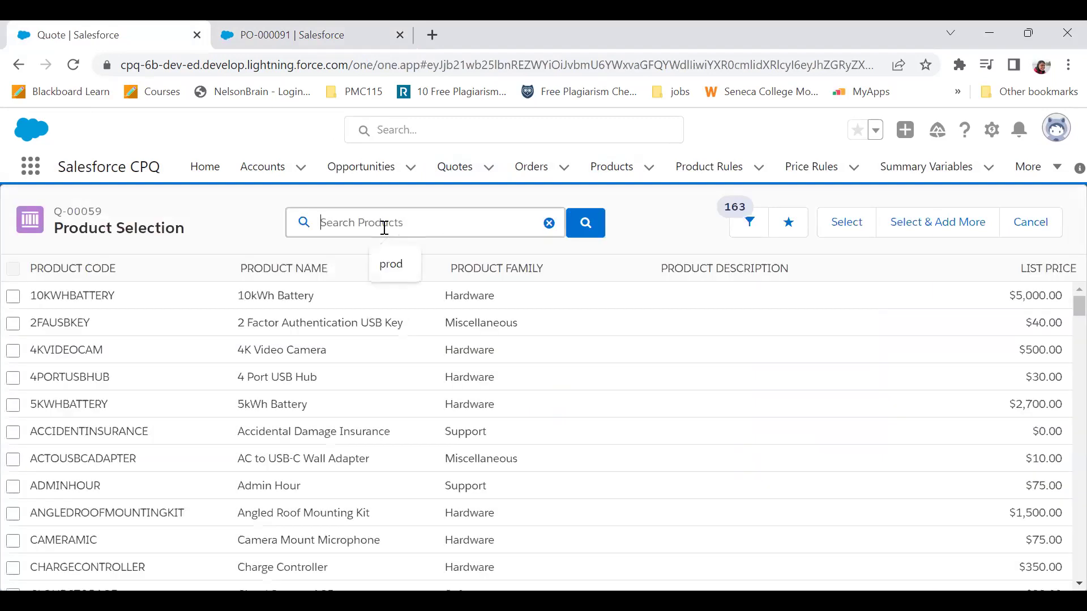
pyautogui.write('test bundle')
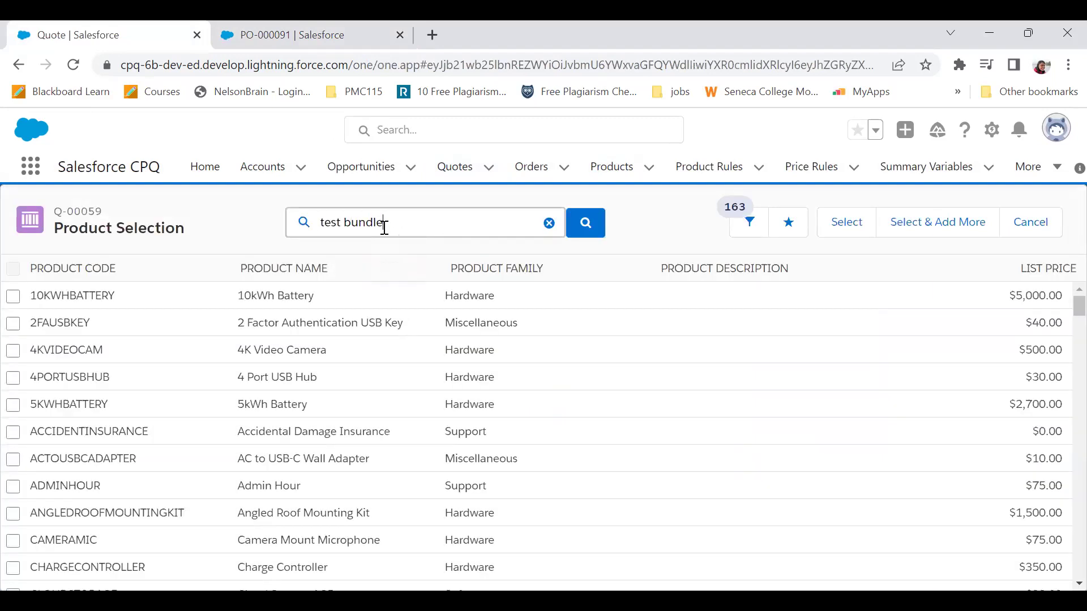
pyautogui.click(593, 225)
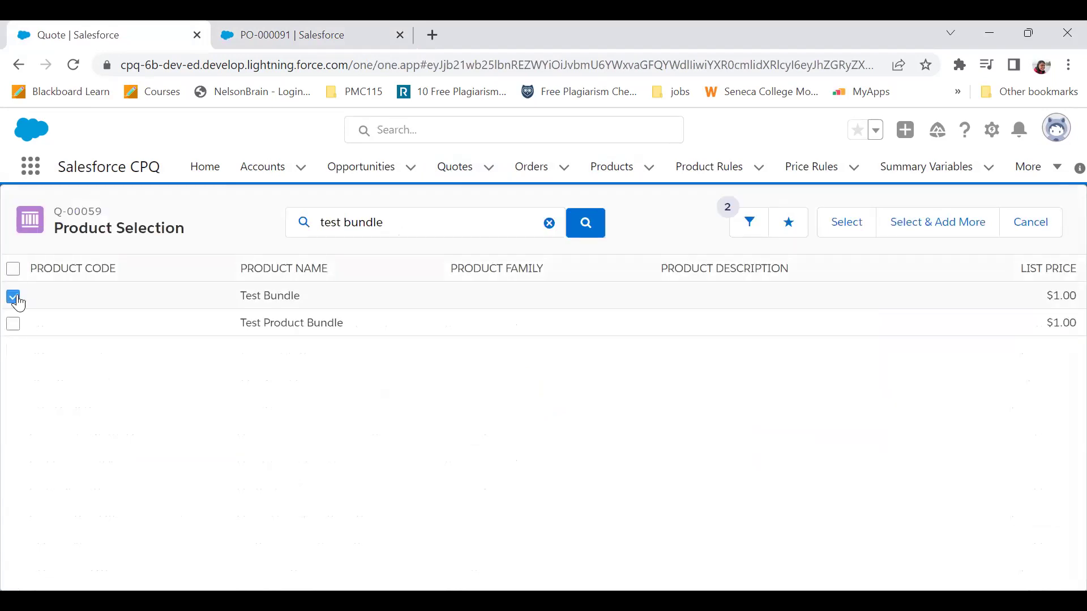
pyautogui.click(848, 222)
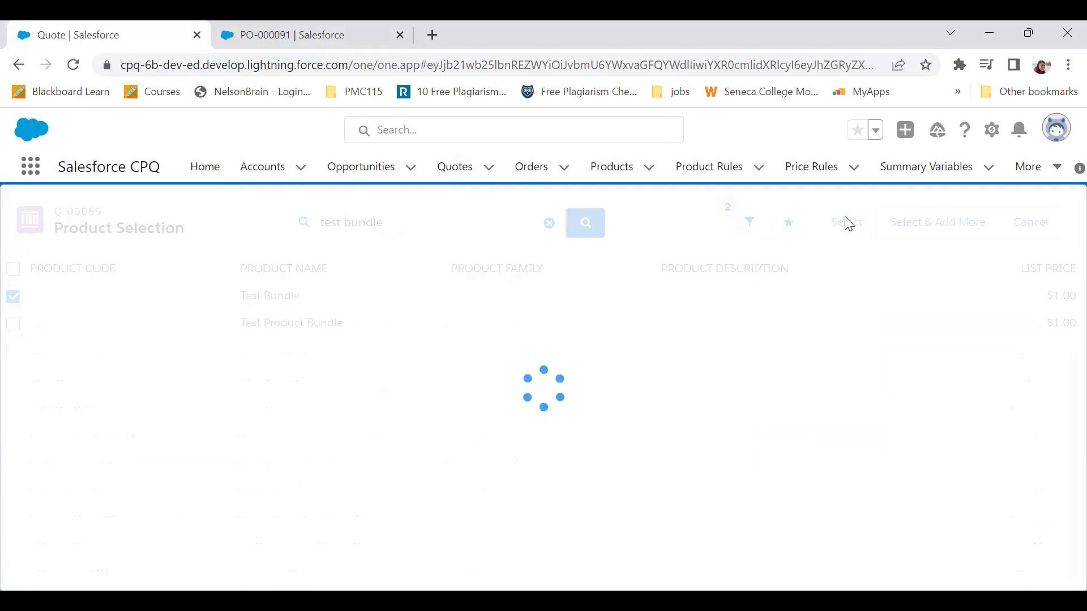
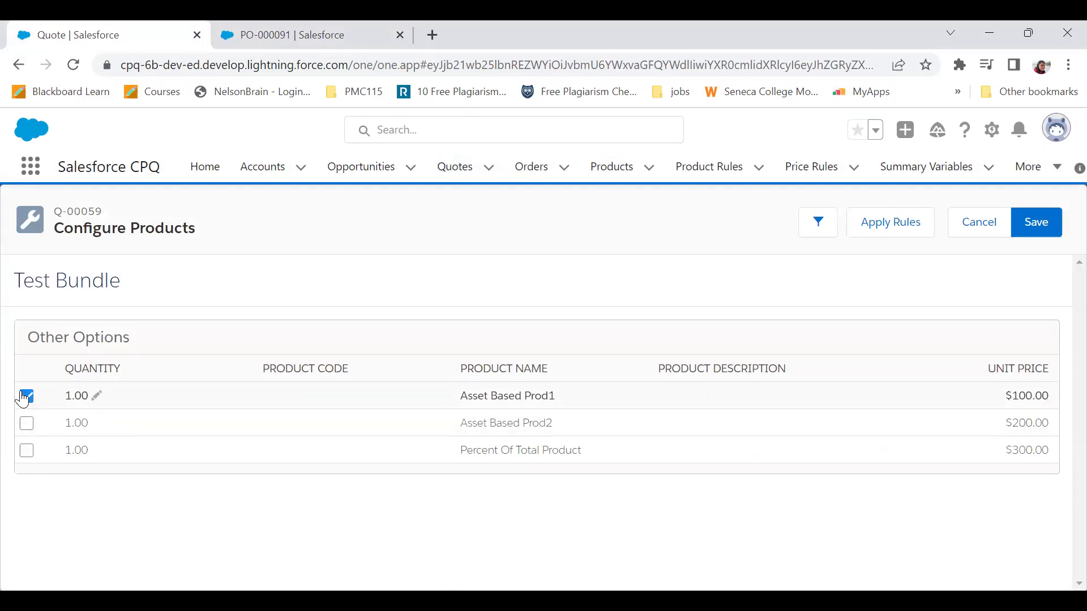
# - Deselect Asset Based Prod1, select Asset Based Prod2 instead and set its quantity to 2 in the bundle configuration
pyautogui.click(25, 396)
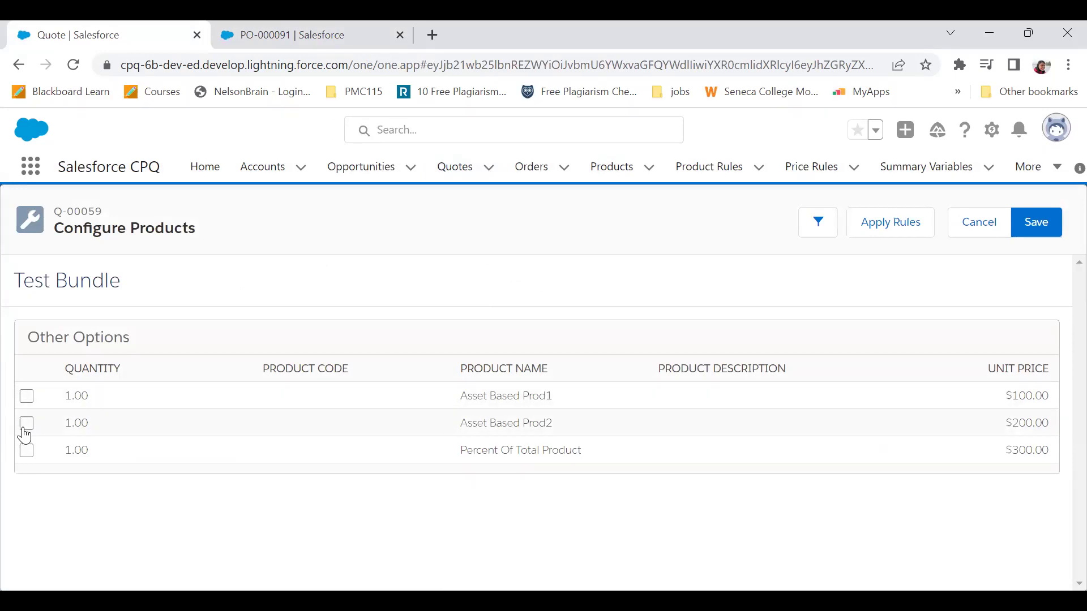
pyautogui.click(25, 427)
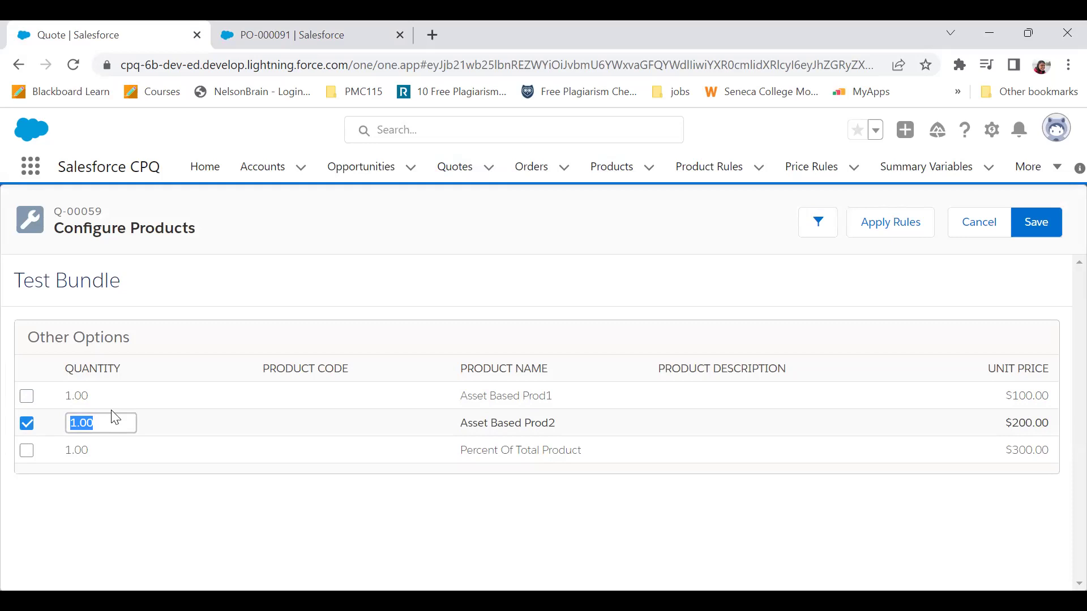
pyautogui.write('2')
pyautogui.click(137, 506)
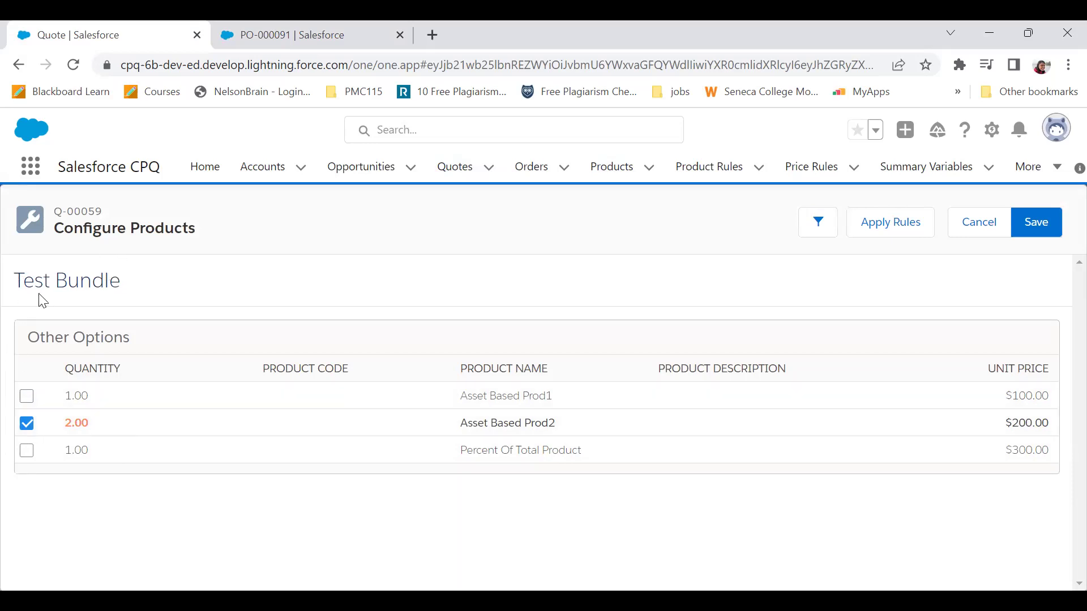
# - Set the quantity of Asset Based Prod2 back to 1 and deselect that option
pyautogui.moveTo(24, 434)
pyautogui.click(97, 425)
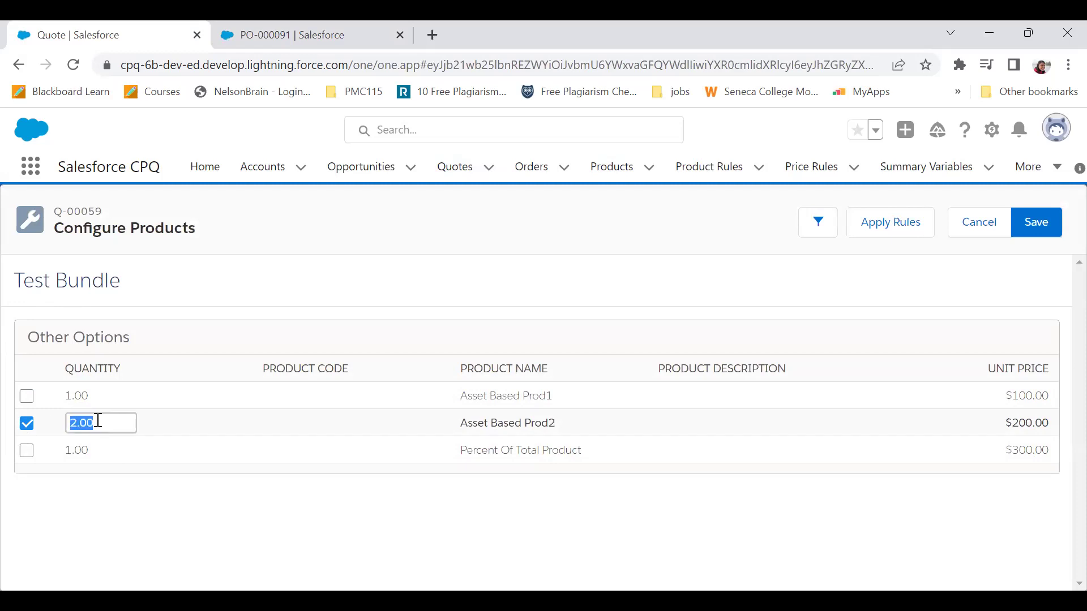
pyautogui.write('1')
pyautogui.click(119, 496)
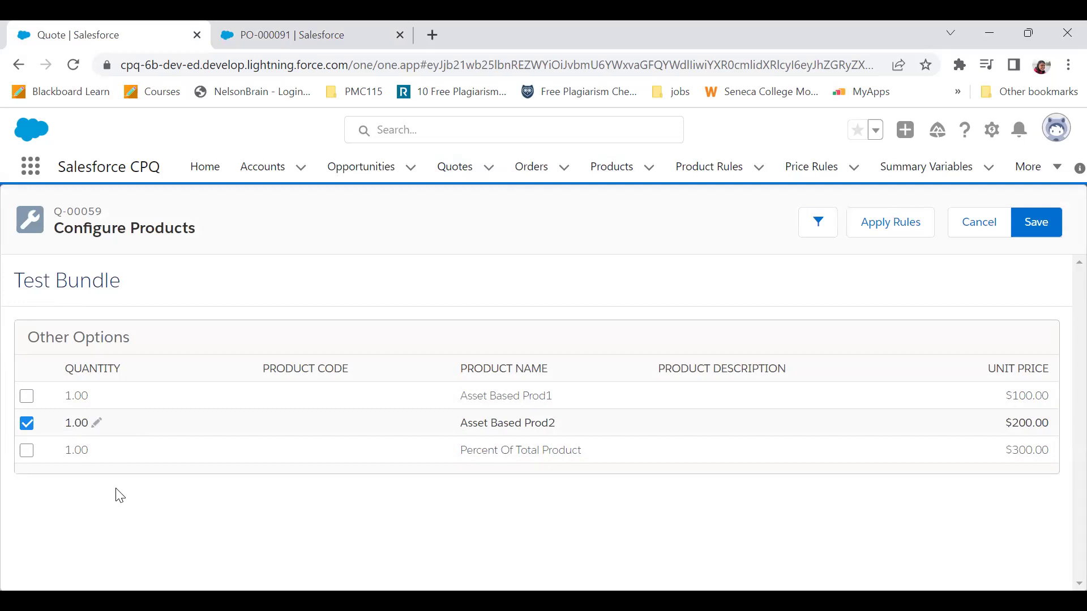
pyautogui.click(31, 429)
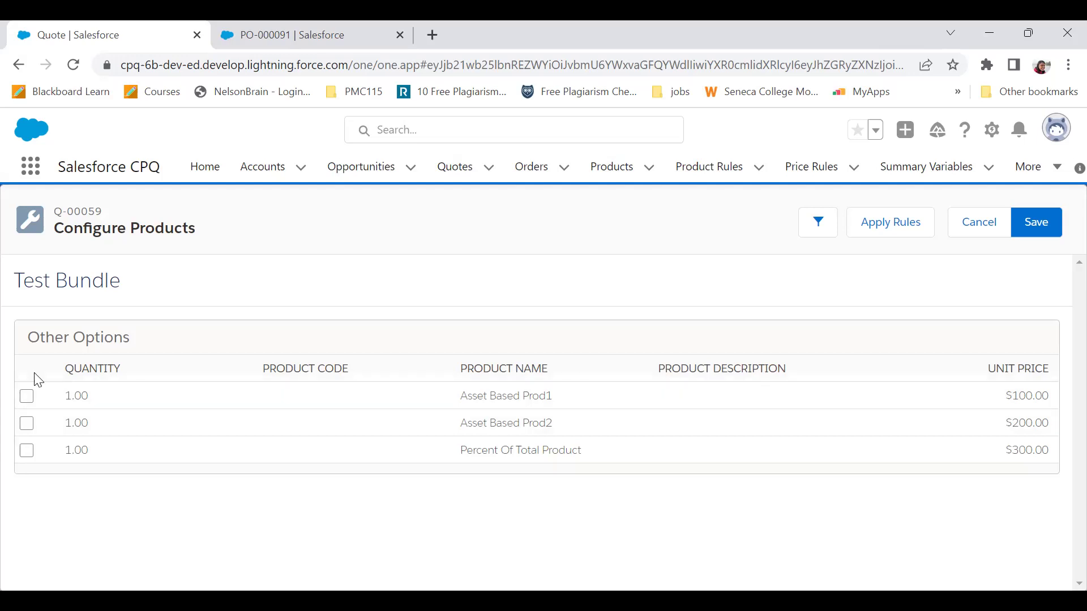
# - Select Asset Based Prod1, Asset Based Prod2 and Percent Of Total Product in the Test Bundle configuration and save it to the quote
pyautogui.click(26, 396)
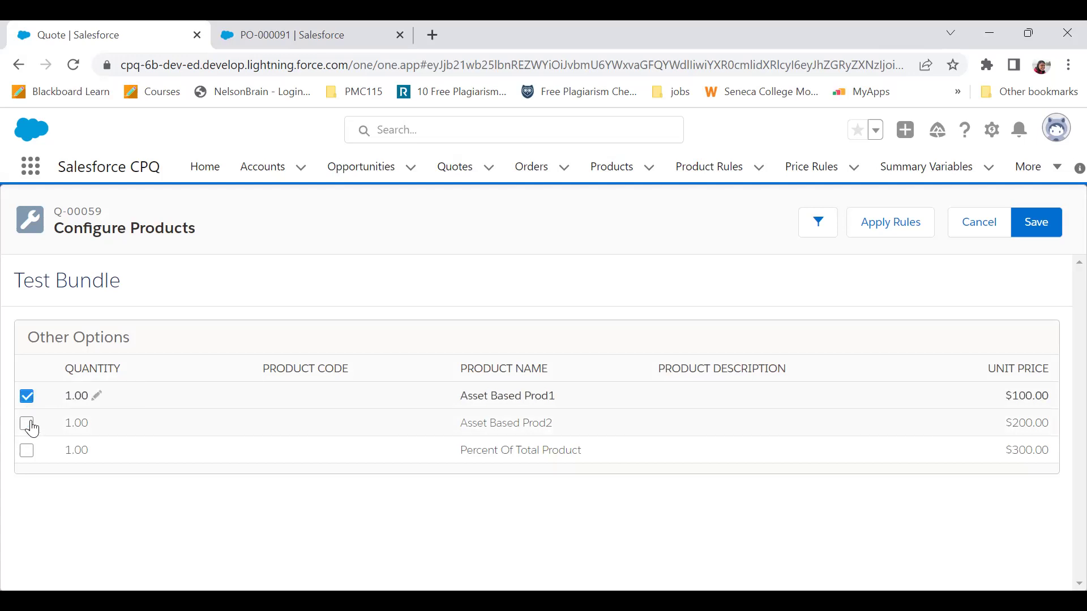
pyautogui.click(27, 425)
pyautogui.click(27, 452)
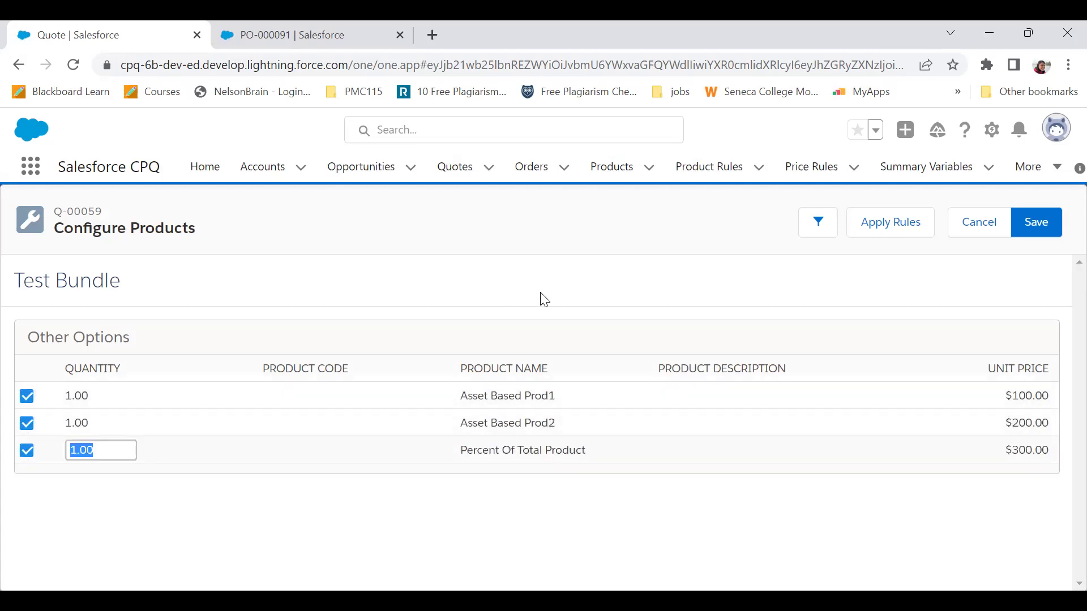
pyautogui.click(1029, 231)
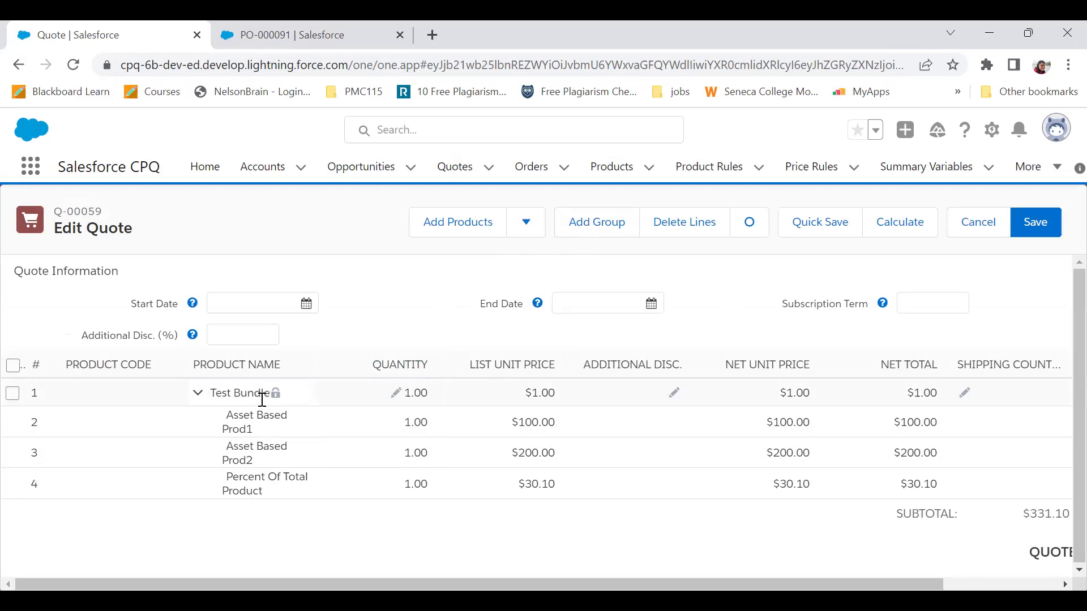
# - Set the quantity of the Test Bundle line to 4 and recalculate the quote
pyautogui.click(398, 396)
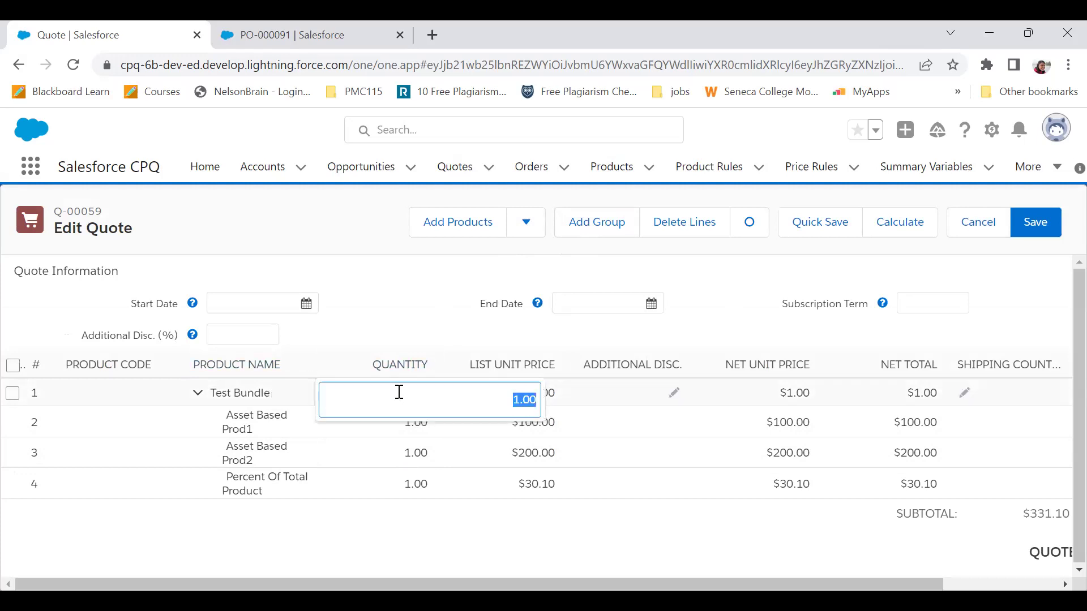
pyautogui.write('4')
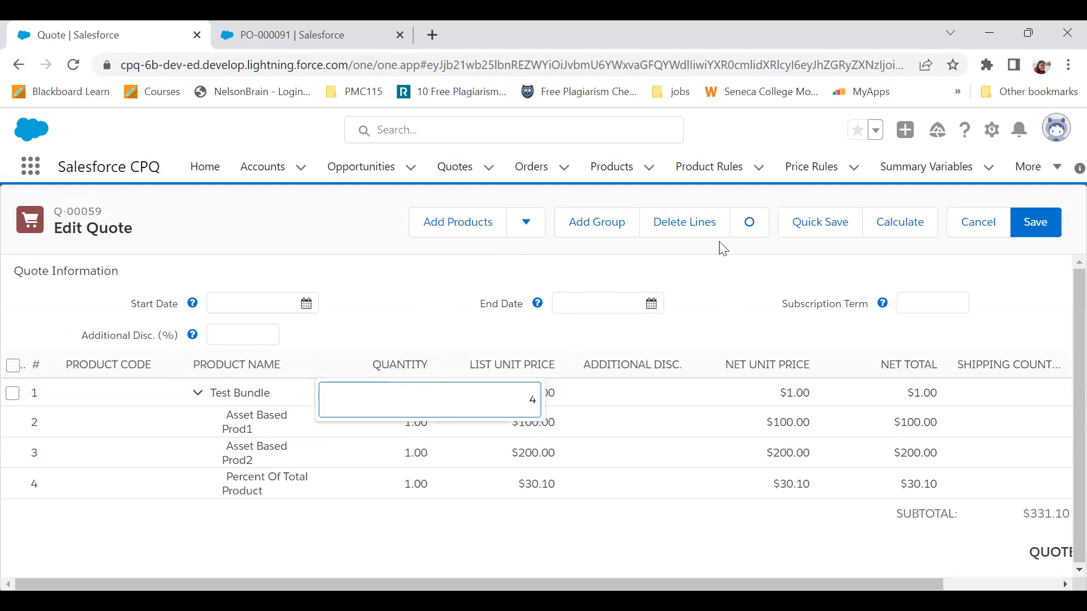
pyautogui.click(897, 223)
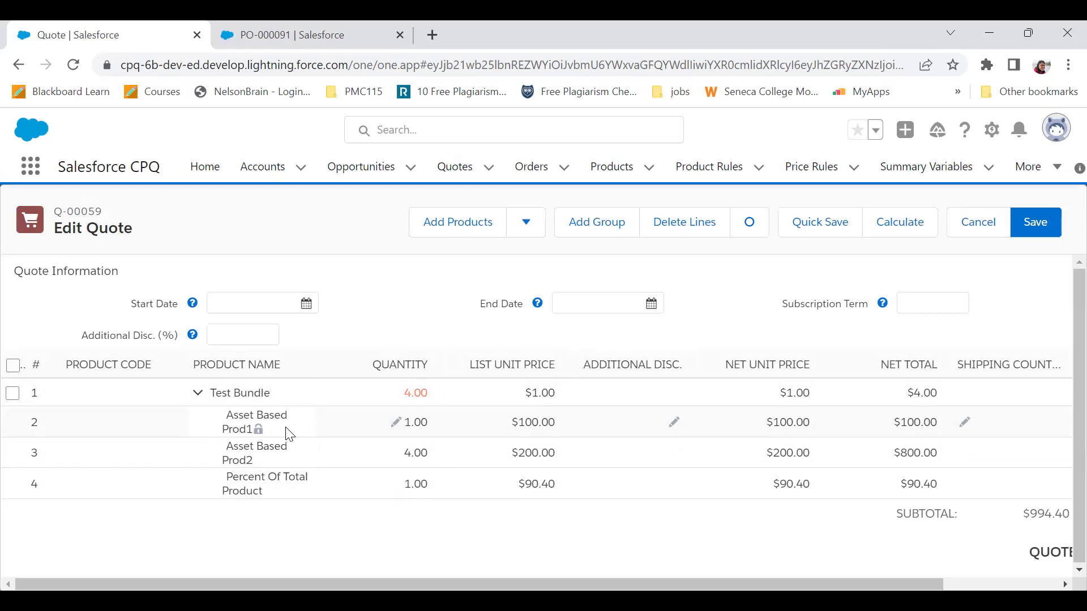
# - Set the quantity of the Asset Based Prod1 line to 3, recalculate the quote and view its total
pyautogui.click(396, 424)
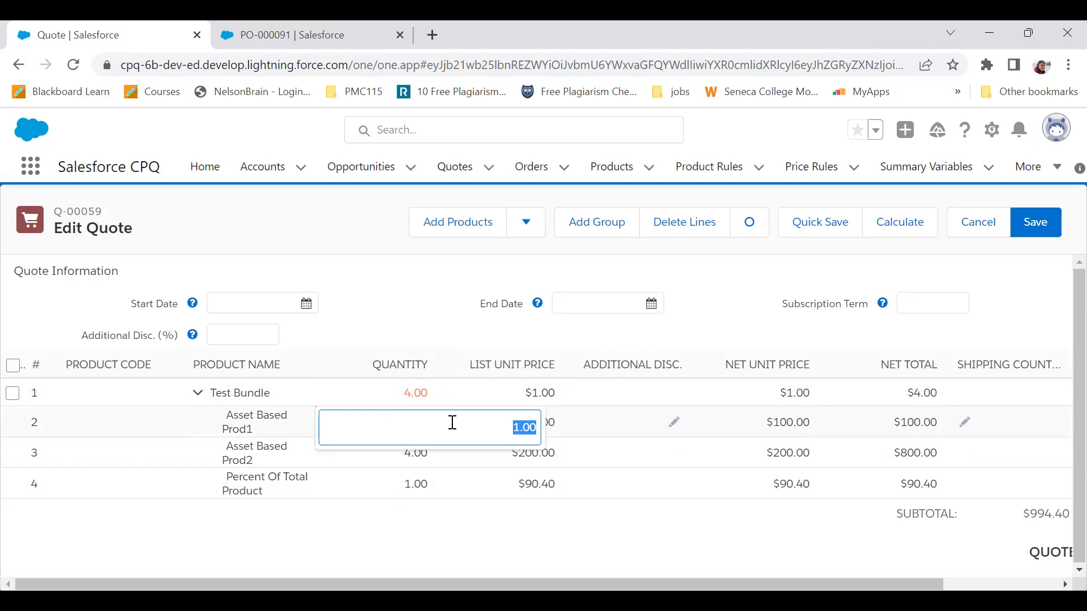
pyautogui.write('3')
pyautogui.click(581, 522)
pyautogui.click(911, 229)
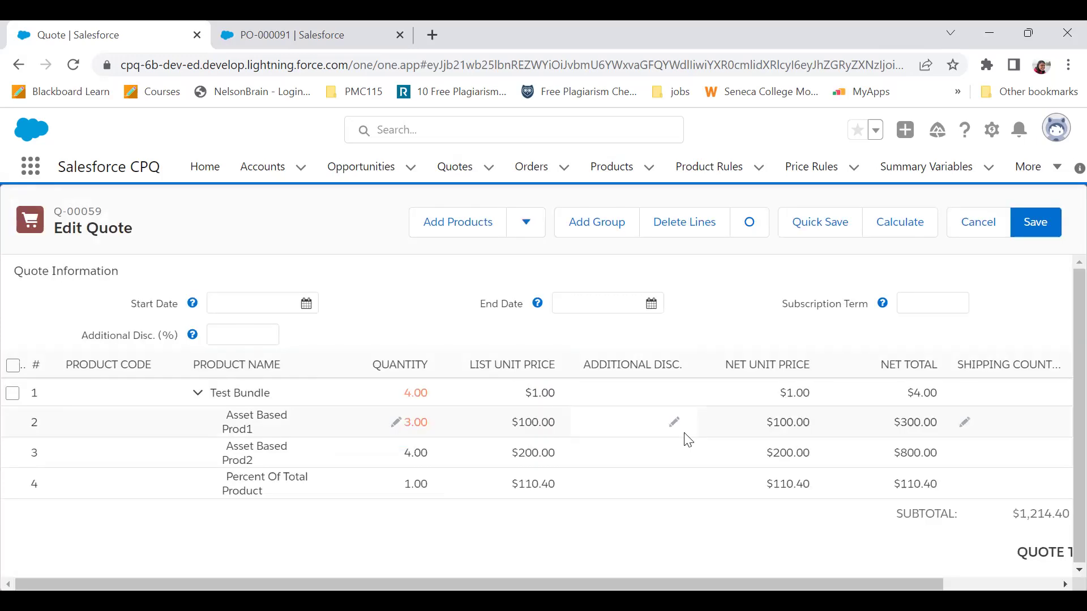
pyautogui.click(1057, 586)
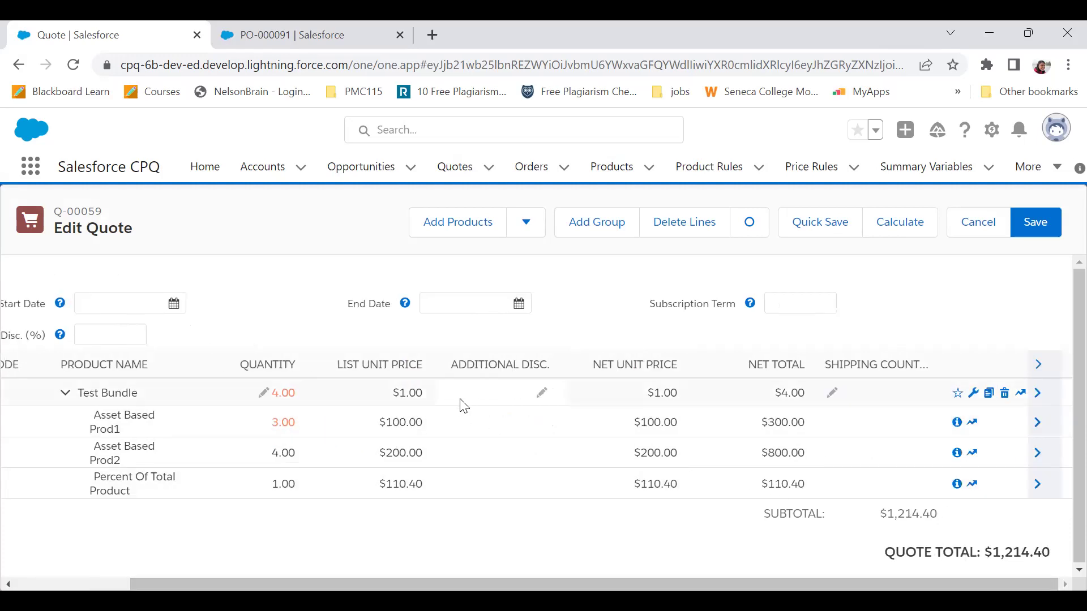